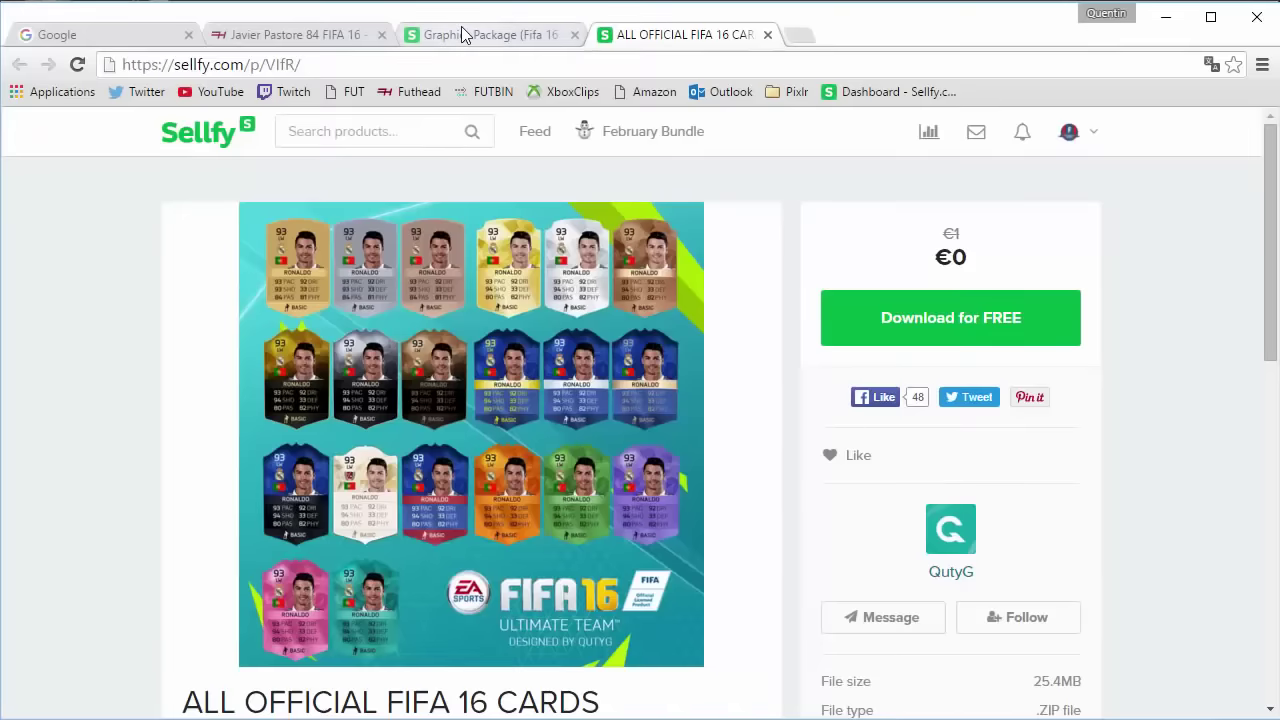
Compare the free graphics package and ALL OFFICIAL FIFA 16 CARDS pages in Chrome
click(463, 34)
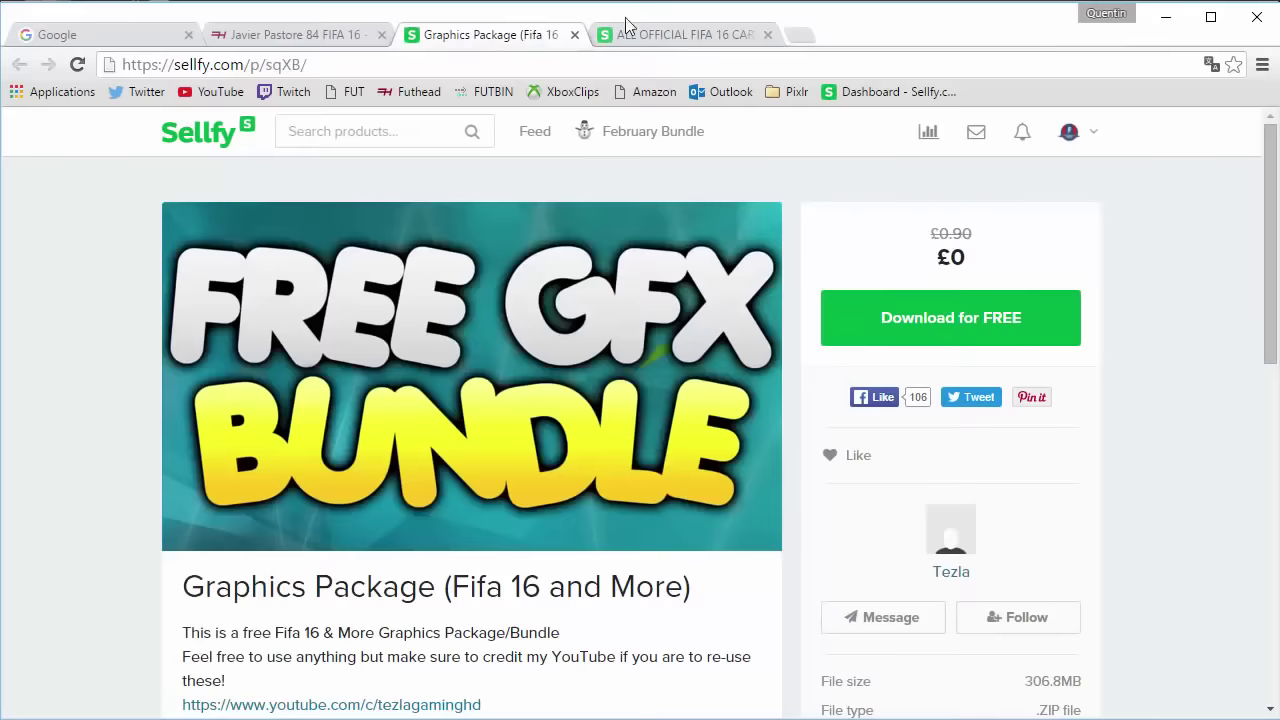
click(640, 34)
click(495, 35)
click(650, 35)
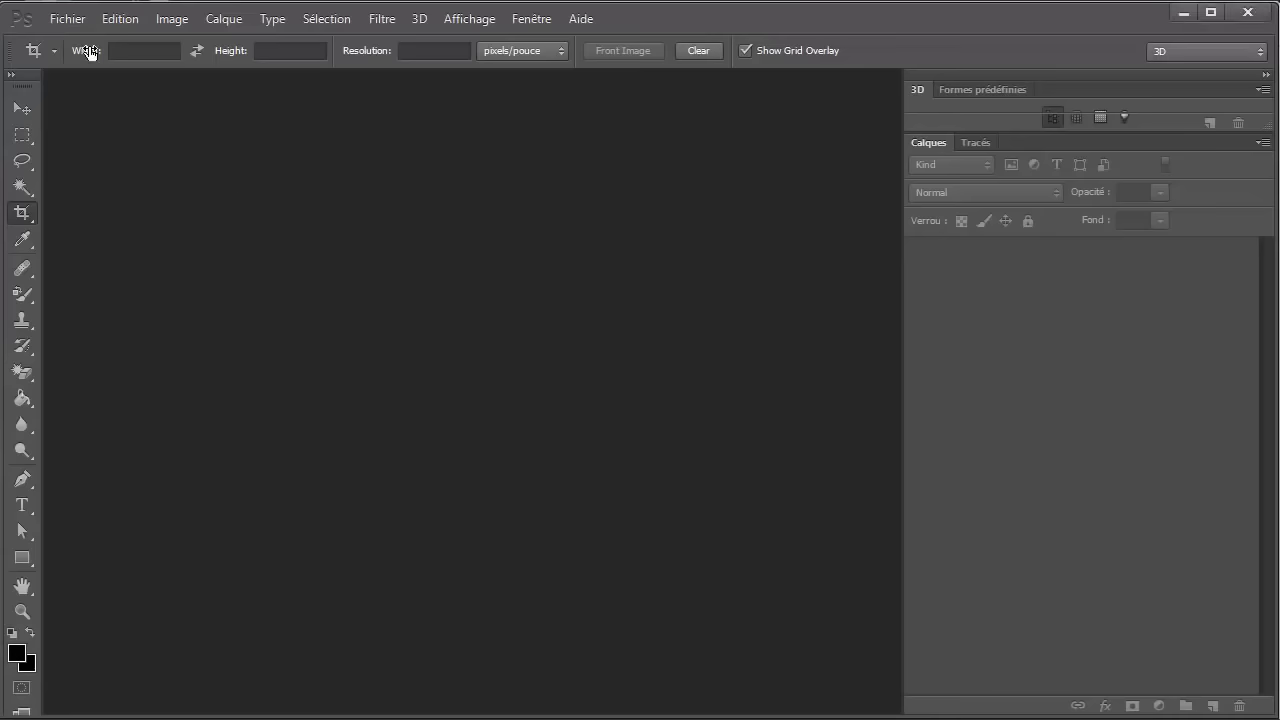
click(68, 18)
Open Sellfy_Template_gold_DEF.psd from GRAPHICS PACK > FIFA CARDS > All_Templates > Regular > Sellfy
click(88, 58)
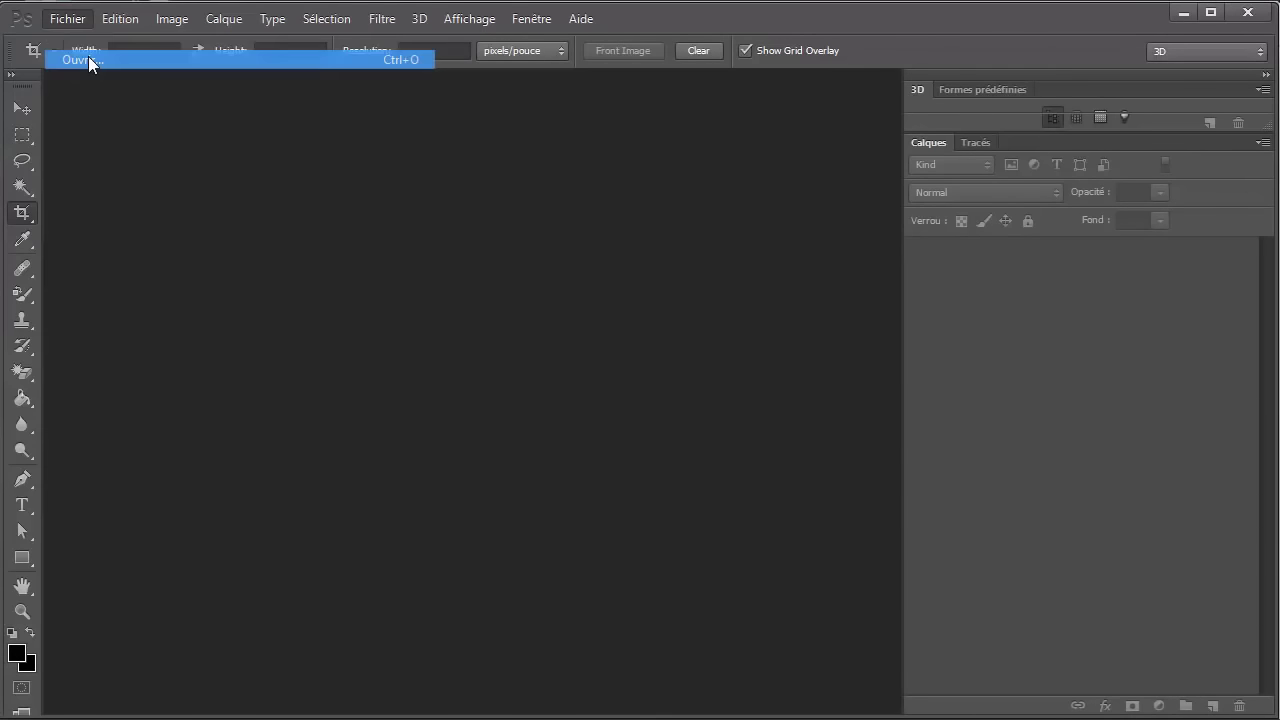
click(326, 230)
double_click(440, 160)
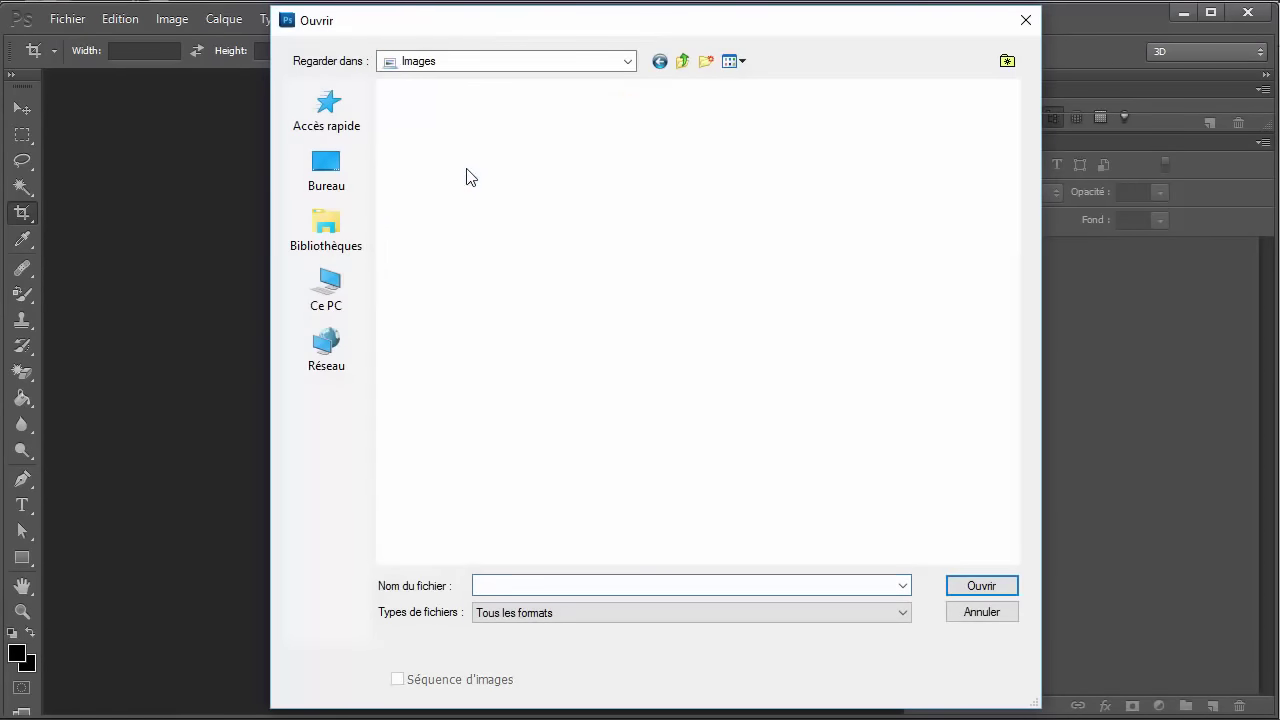
double_click(746, 300)
double_click(474, 186)
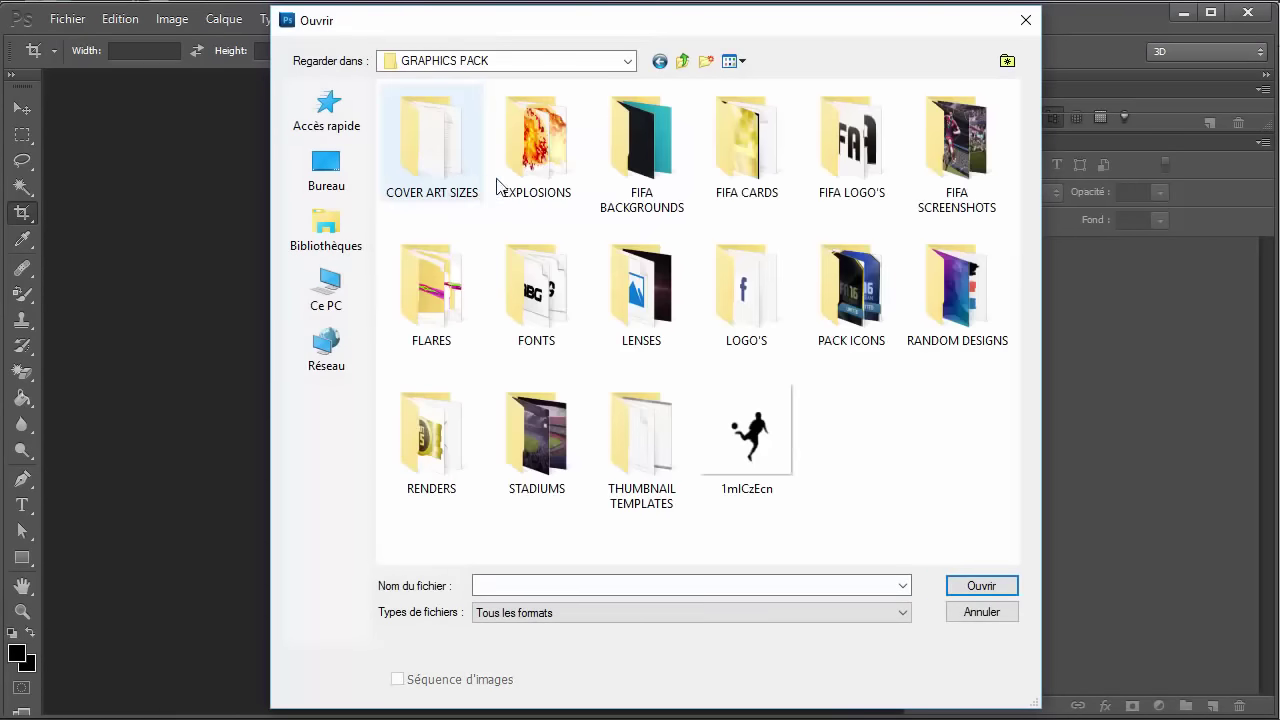
double_click(723, 162)
double_click(449, 183)
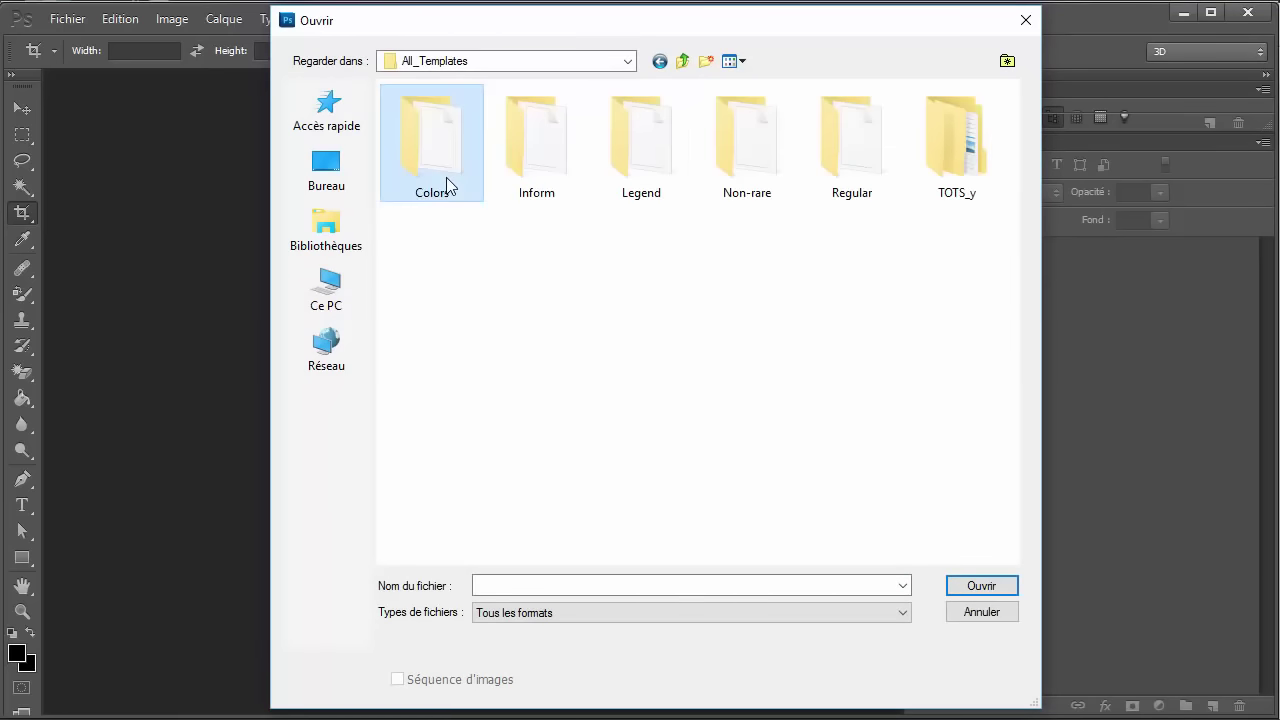
double_click(828, 160)
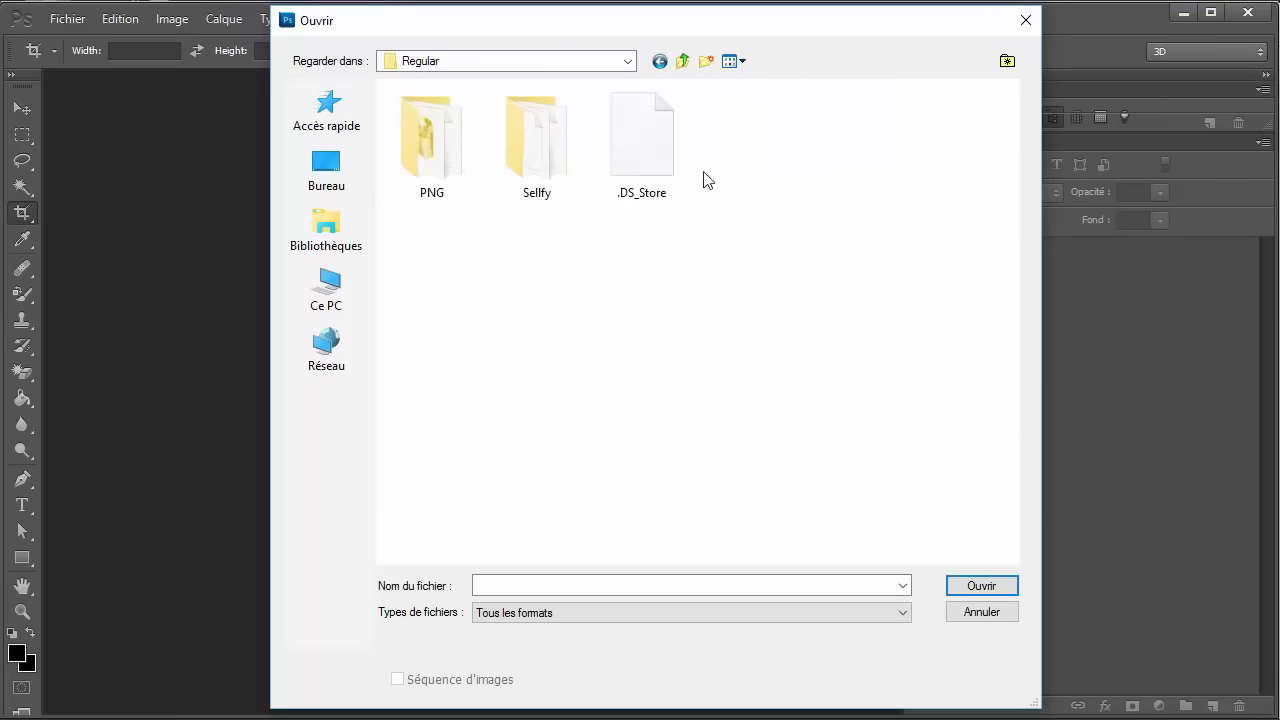
double_click(568, 166)
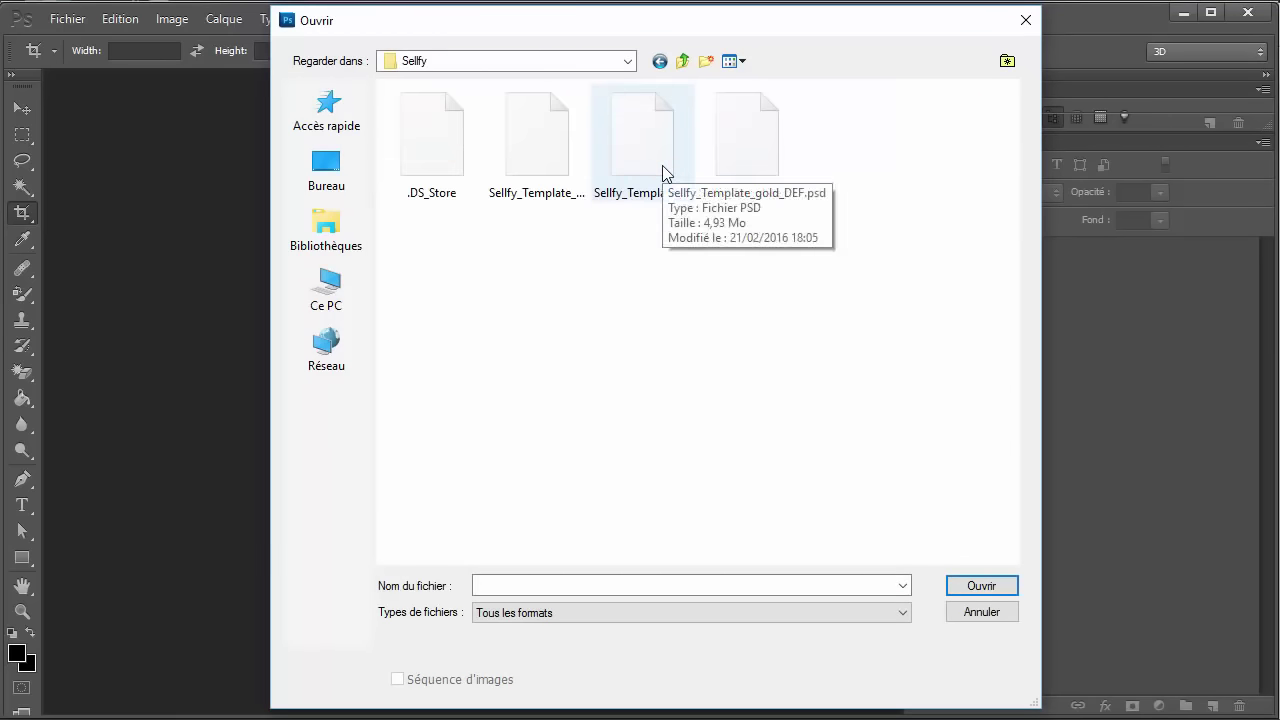
double_click(665, 172)
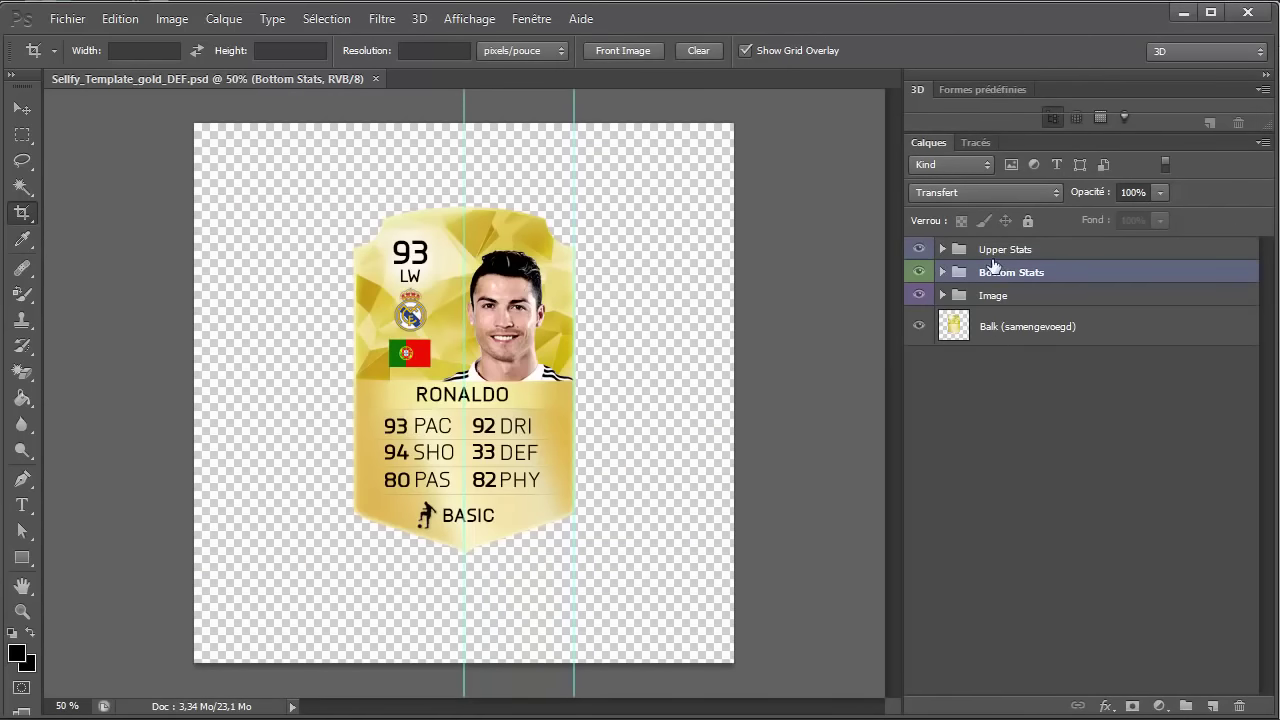
Retype the Upper Stats text layers: RONALDO to PASTORE, 93 to 84, LW to MC
click(942, 249)
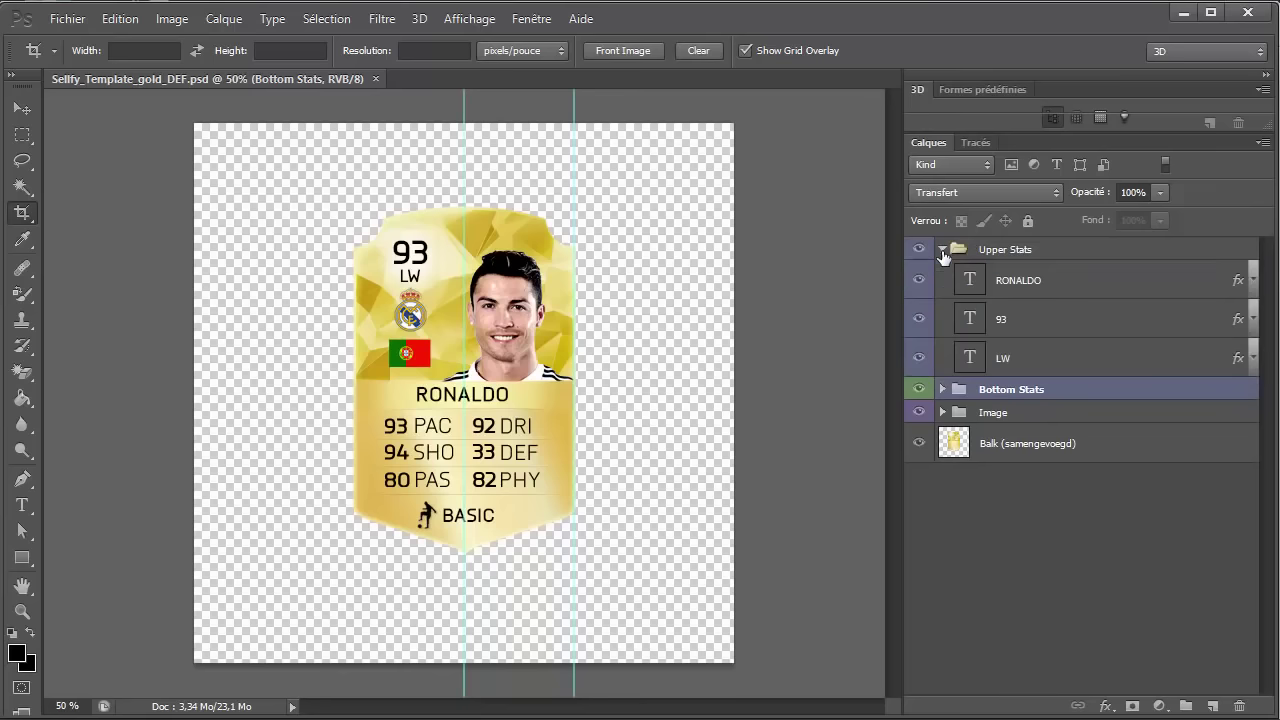
double_click(968, 290)
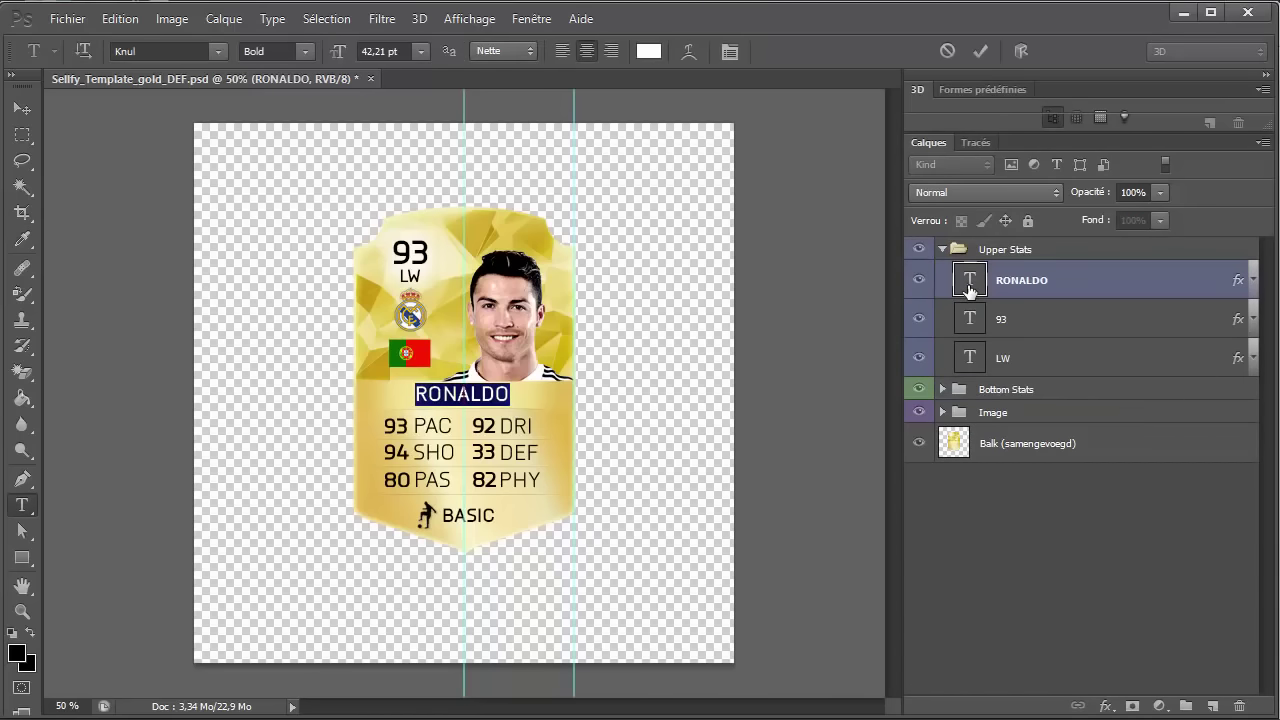
text(PASTO)
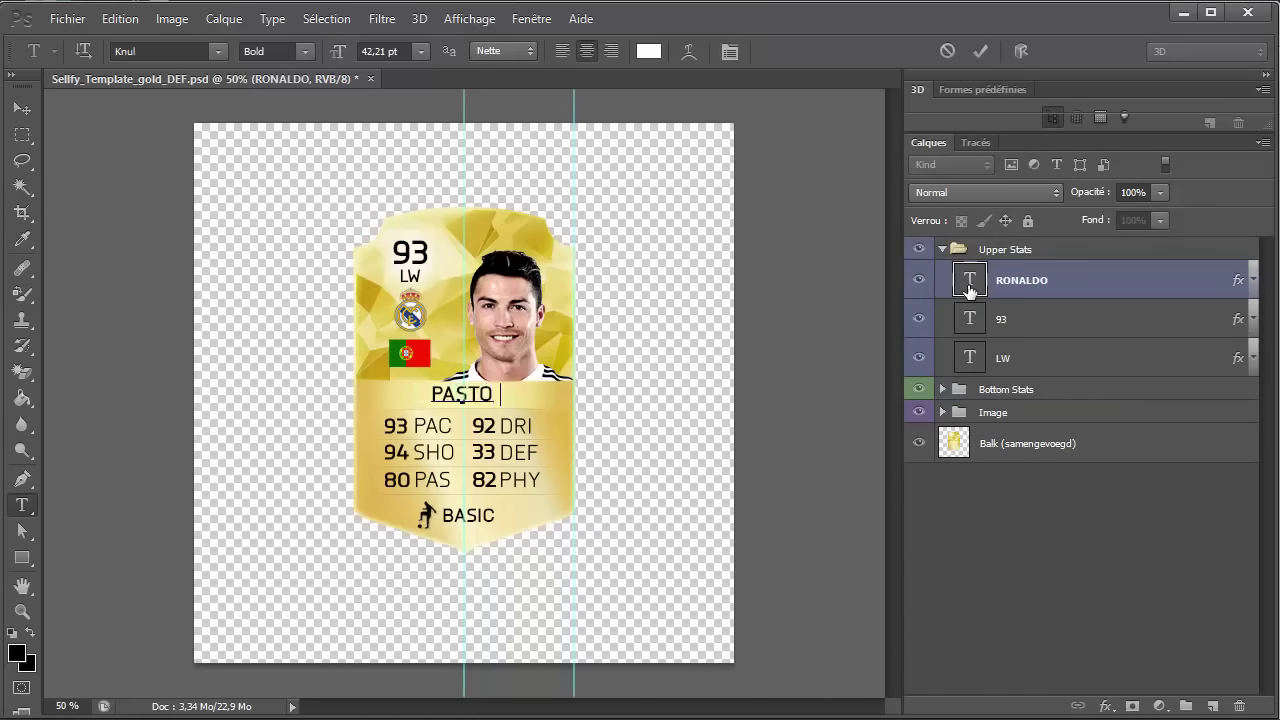
text(RE)
double_click(968, 317)
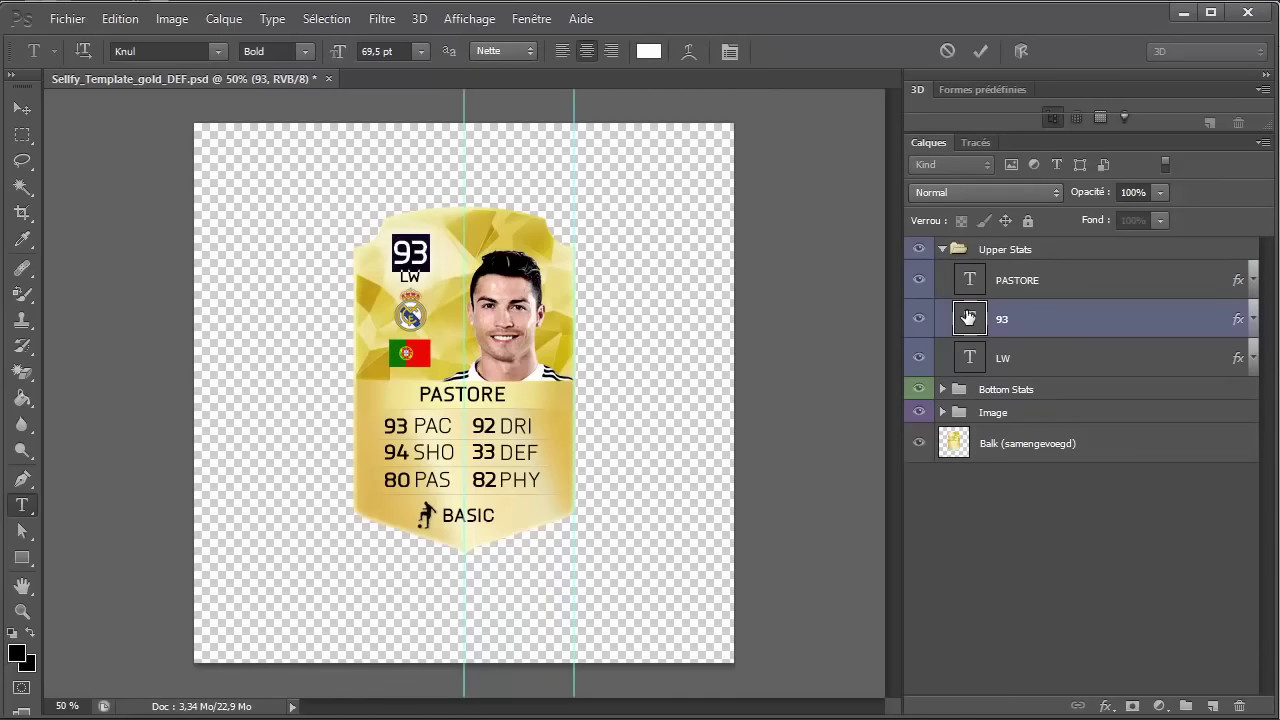
text(84)
double_click(962, 358)
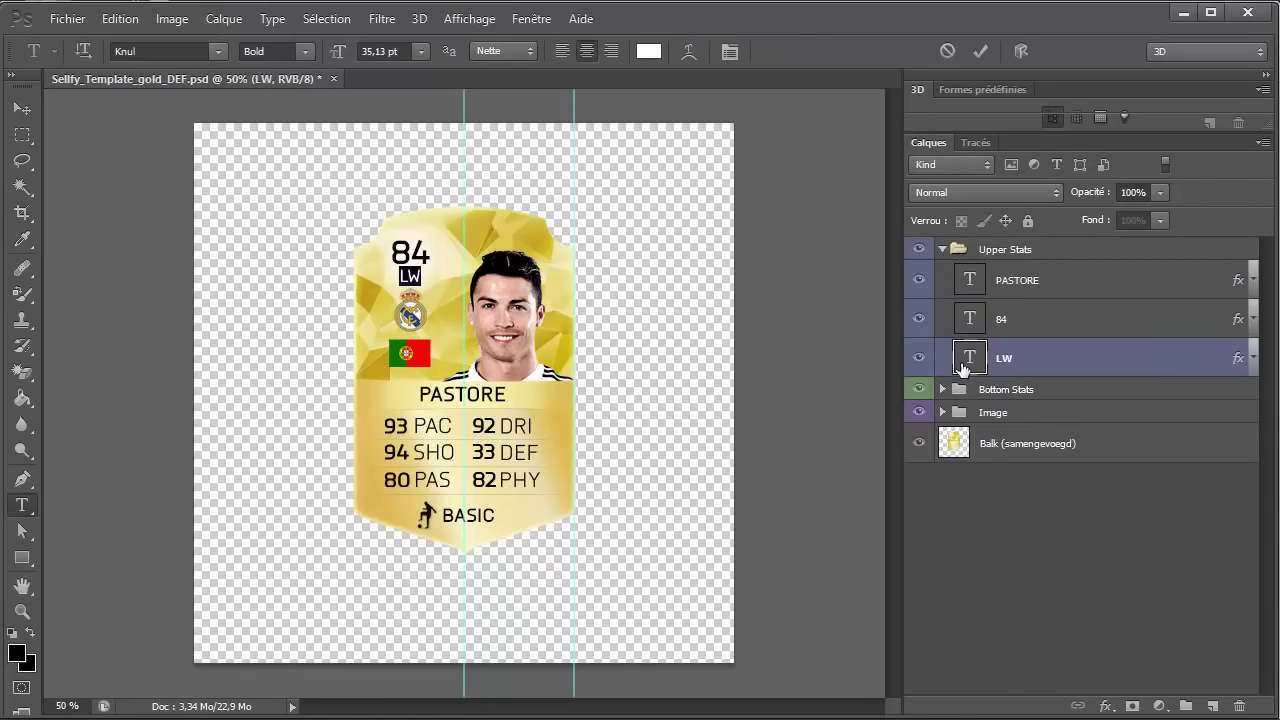
text(MC)
click(982, 503)
key(c)
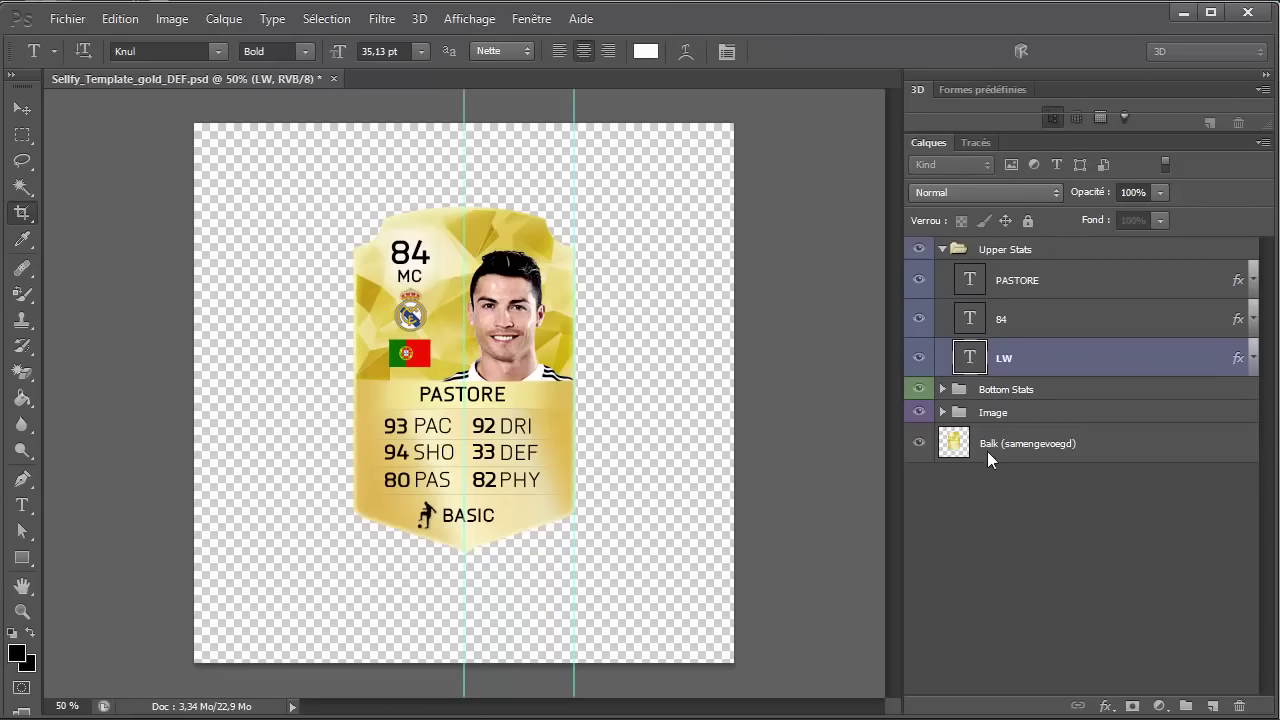
click(942, 249)
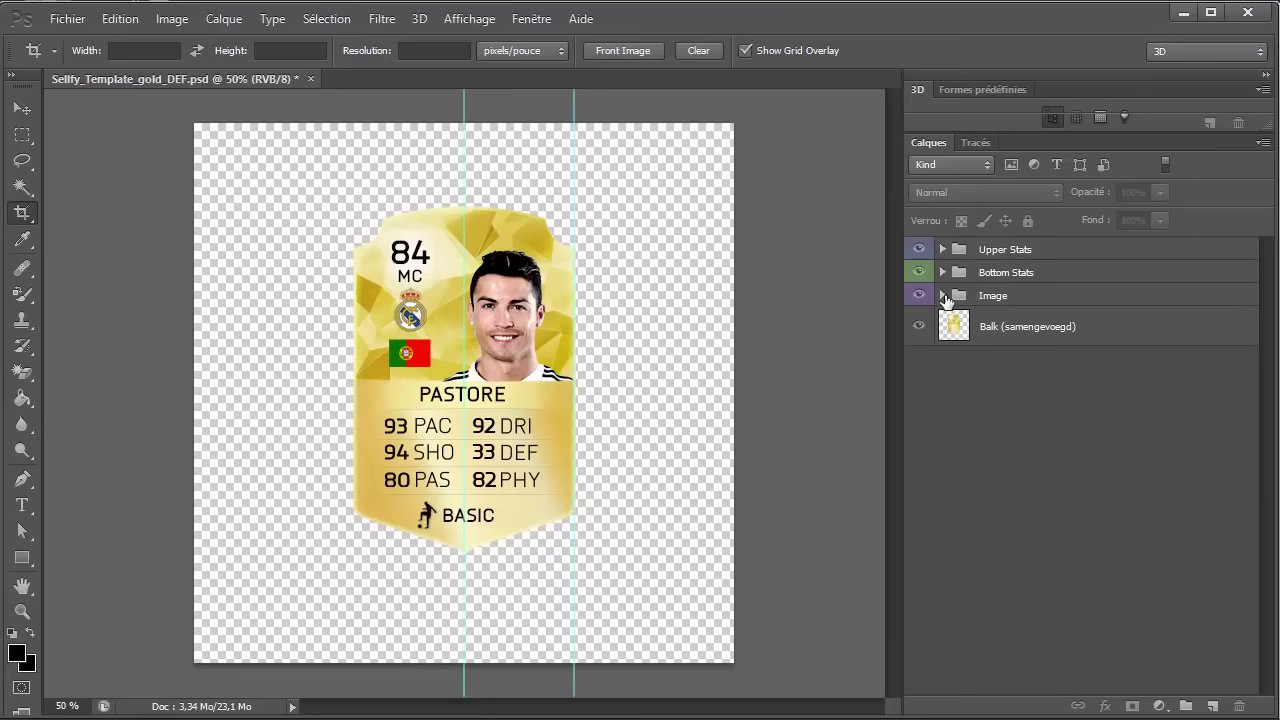
Delete the flag layer Laag 11 from the Image group, keeping the player photo layer
click(943, 296)
click(977, 330)
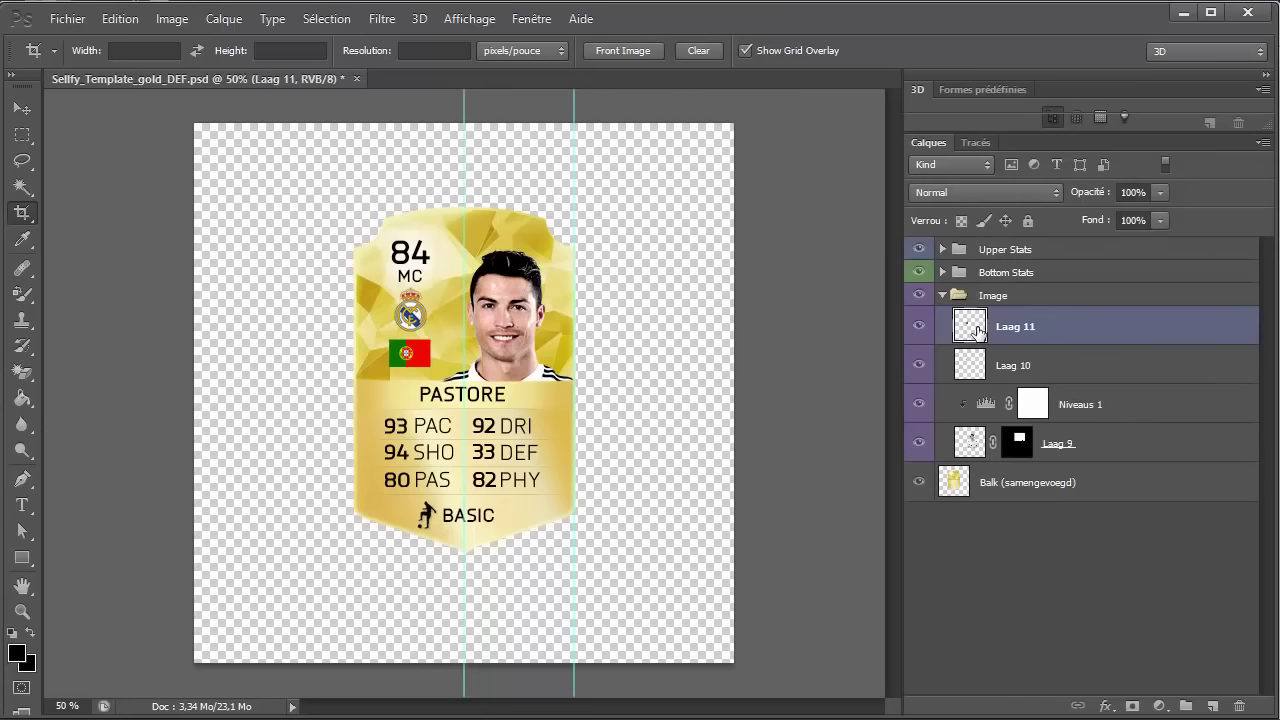
key(Delete)
key(Delete)
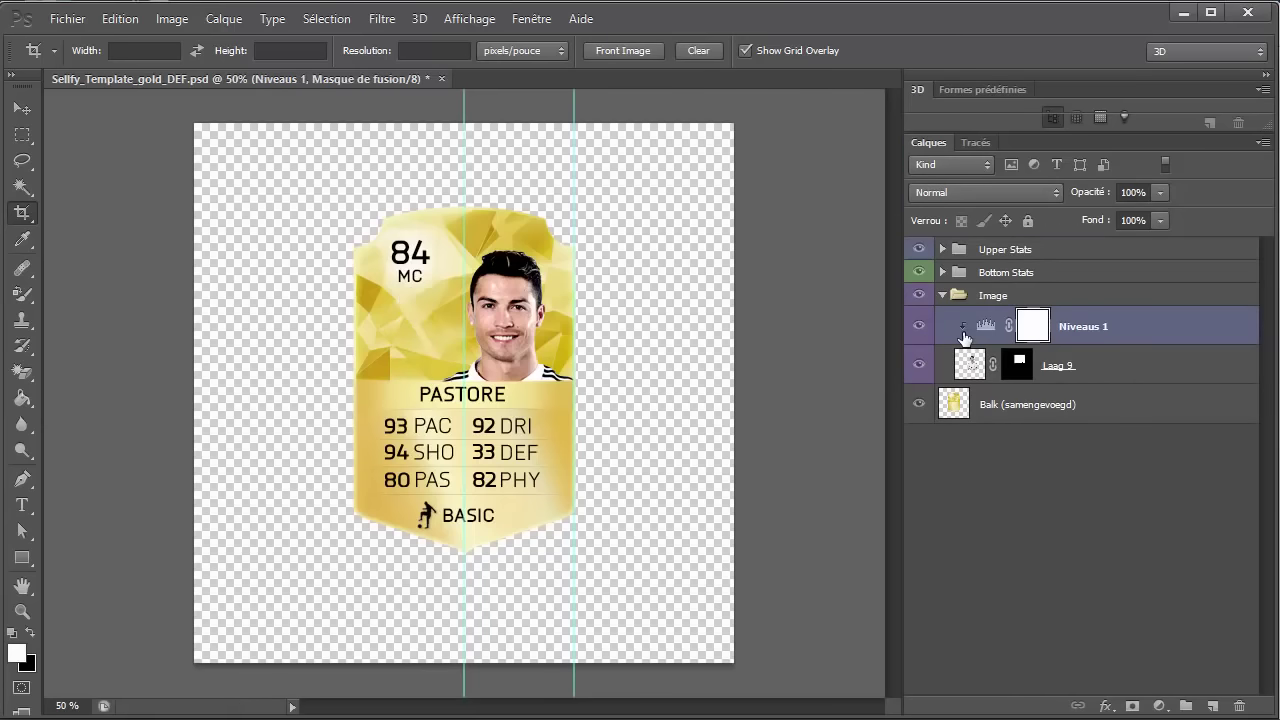
click(967, 366)
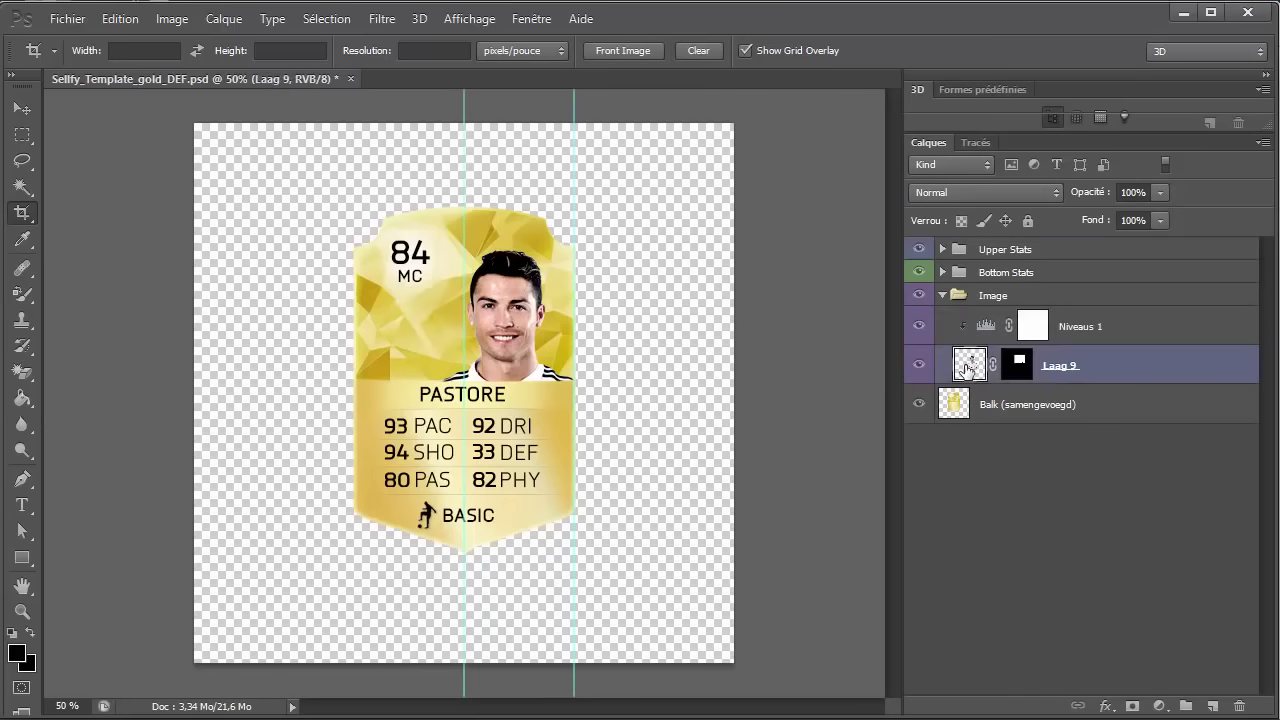
key(Delete)
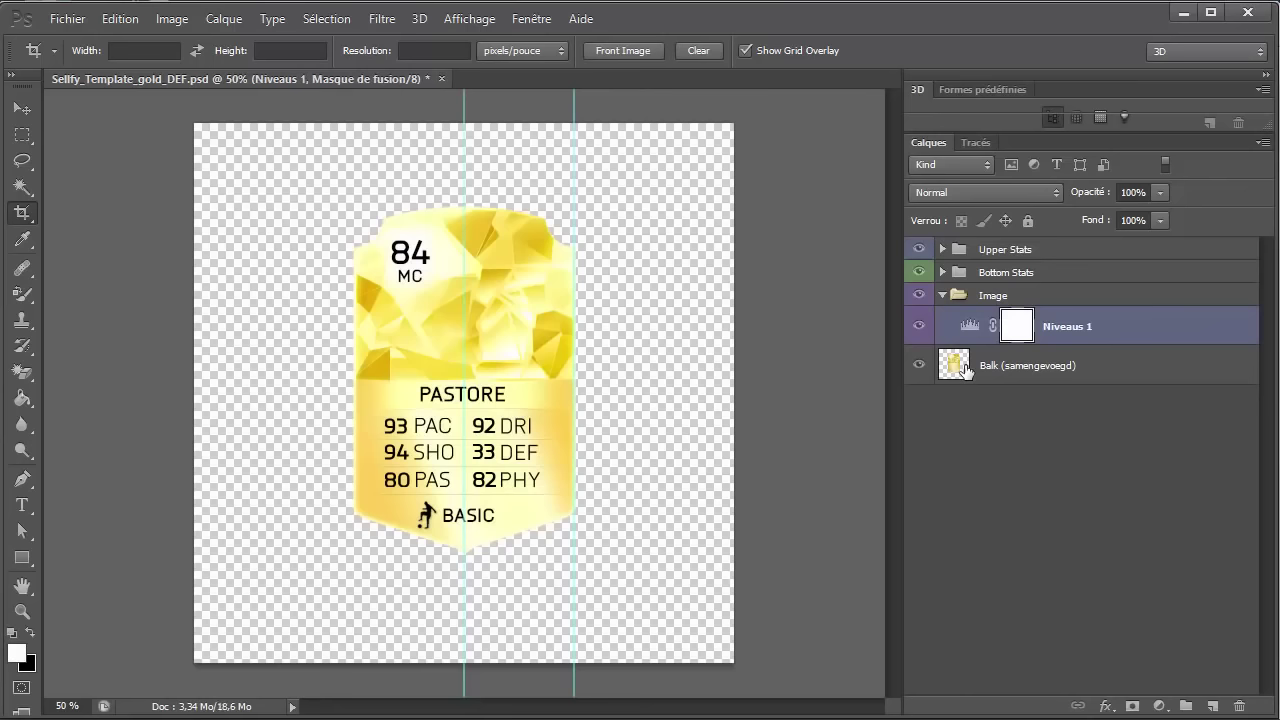
key(ctrl+z)
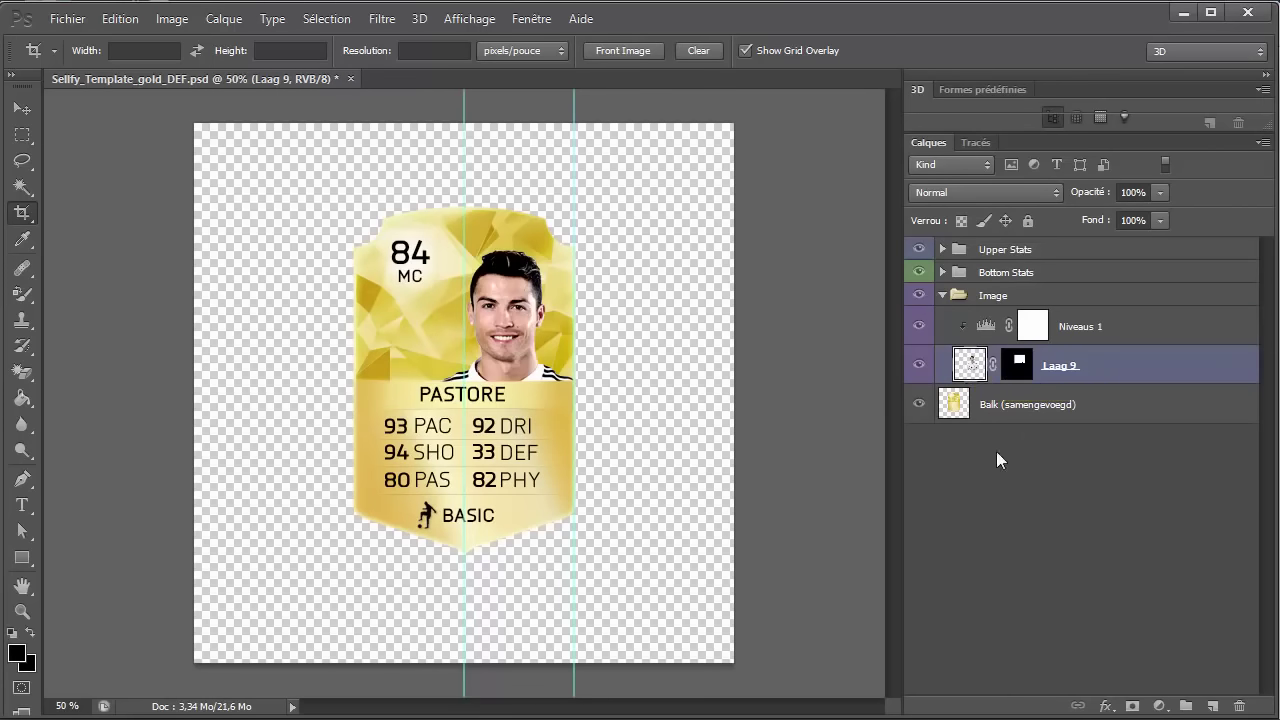
Drag the old player photo layer Laag 9 off the card to the right
click(989, 461)
key(v)
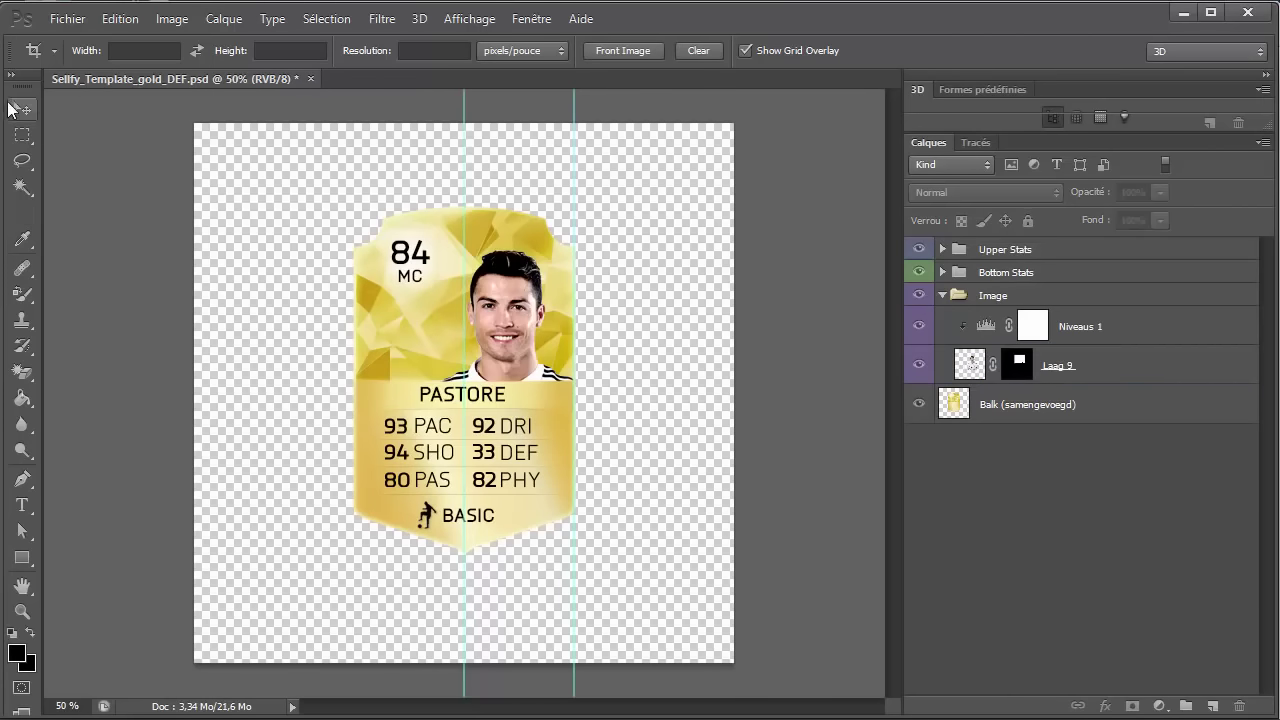
click(962, 367)
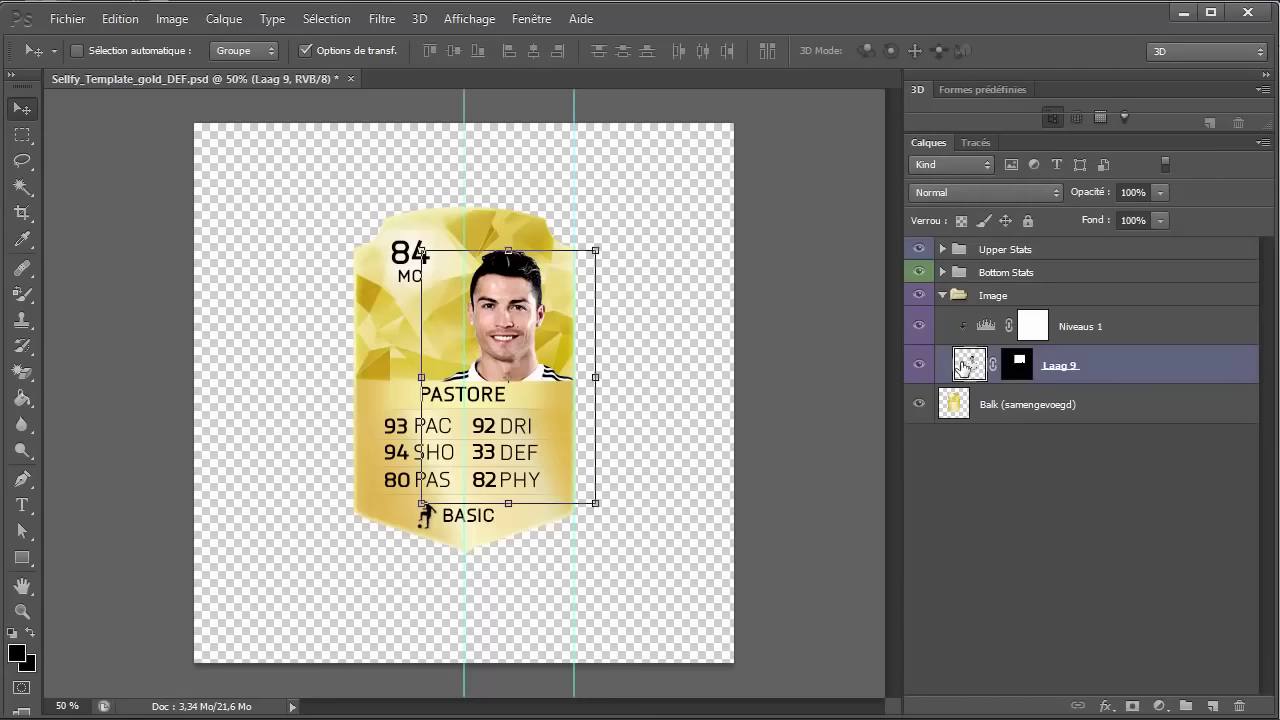
drag(546, 360, 714, 325)
click(953, 508)
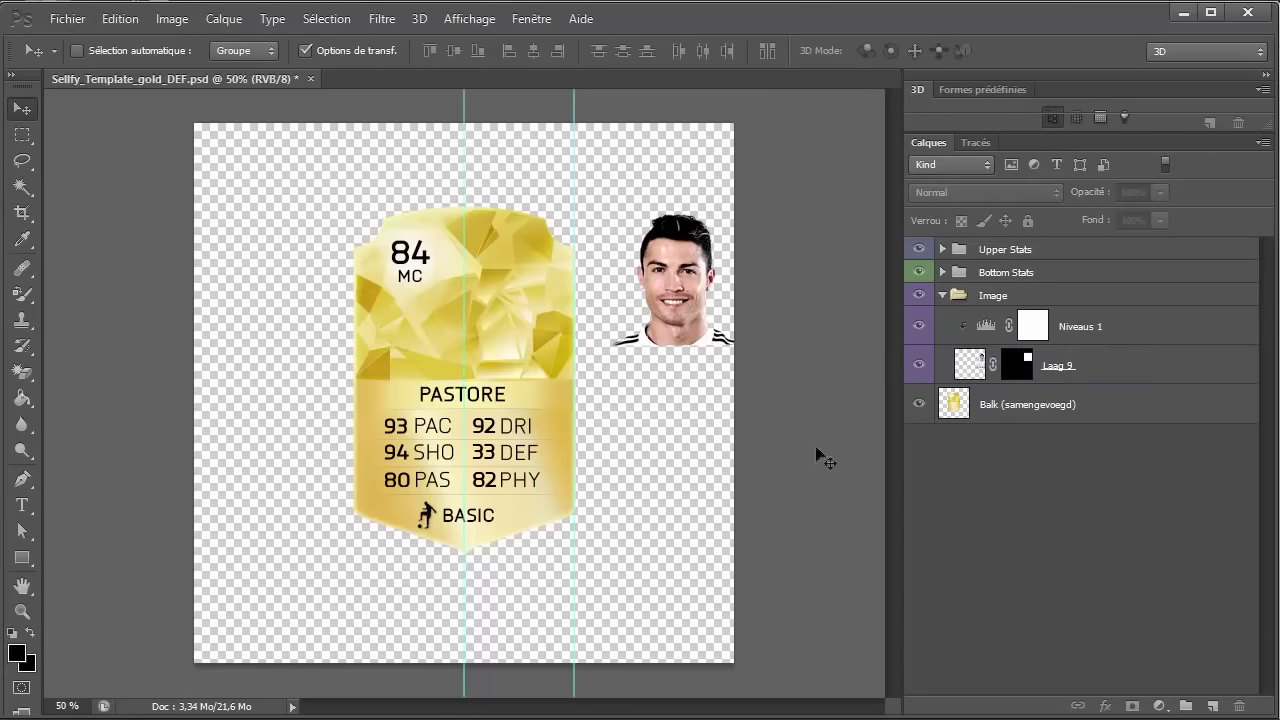
click(1182, 12)
Save Pastore's Futhead portrait image as 191180.png in the TETES folder
click(290, 35)
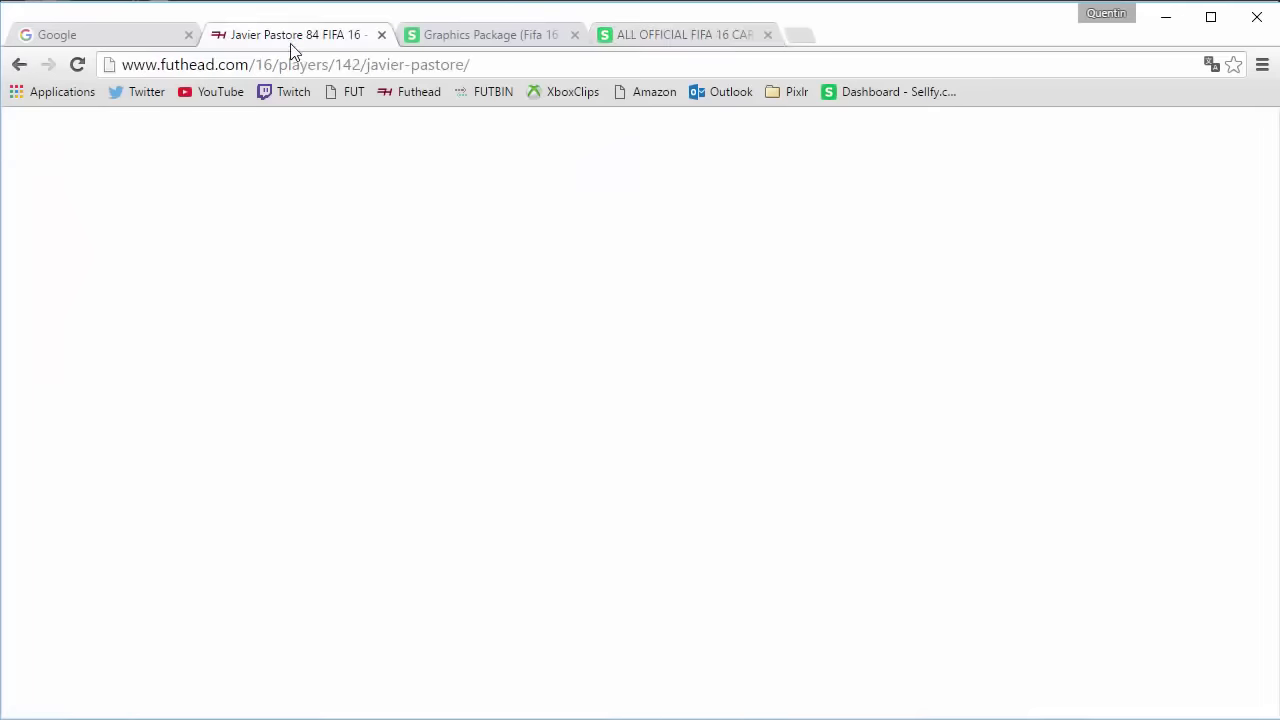
right_click(142, 410)
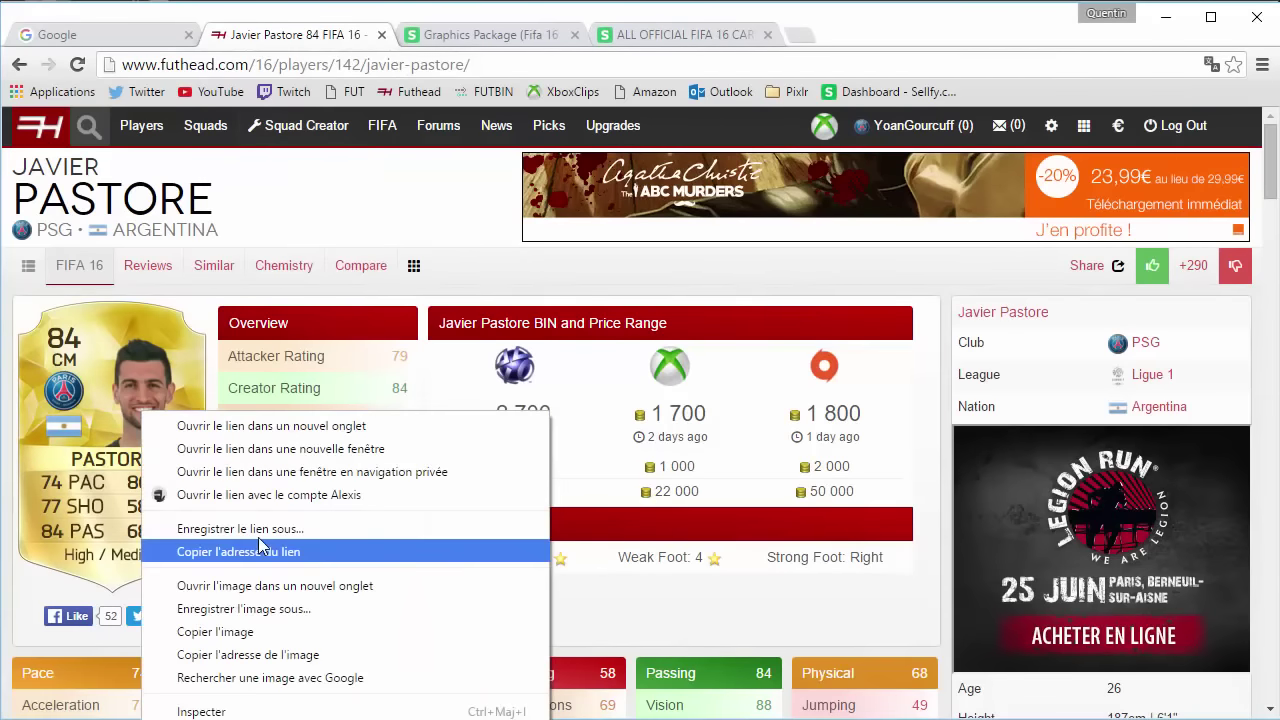
click(280, 608)
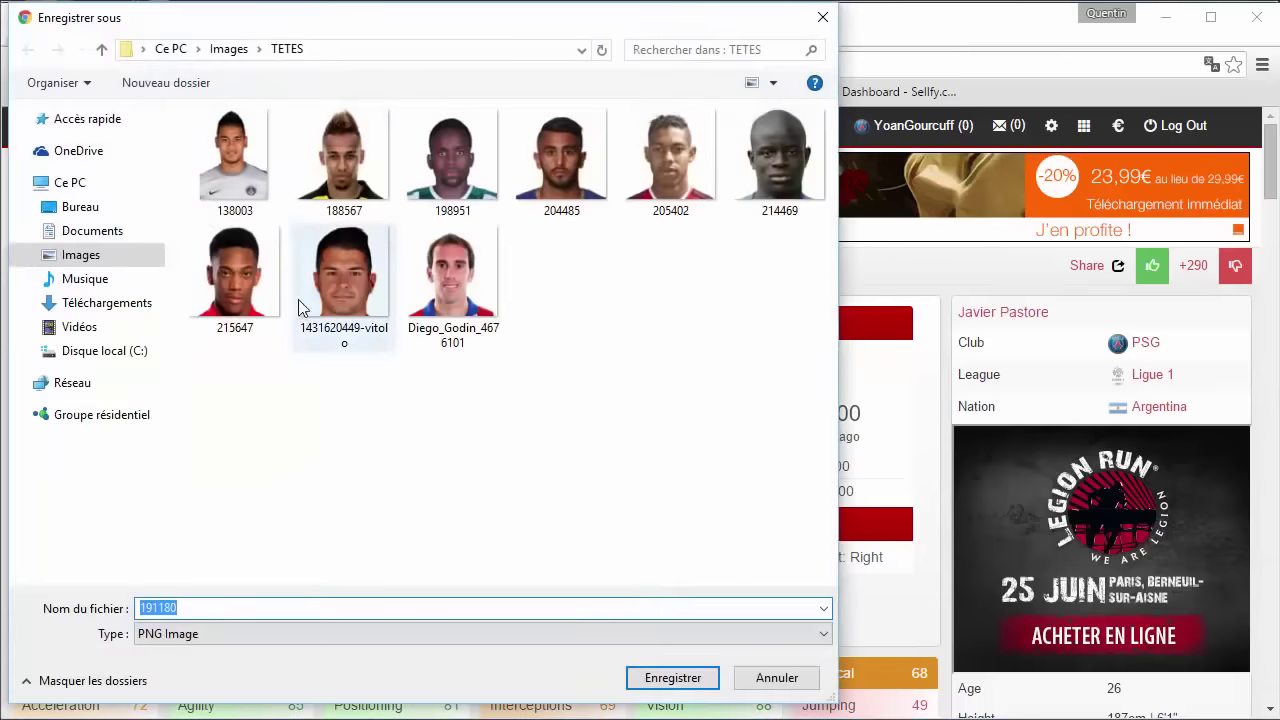
click(648, 678)
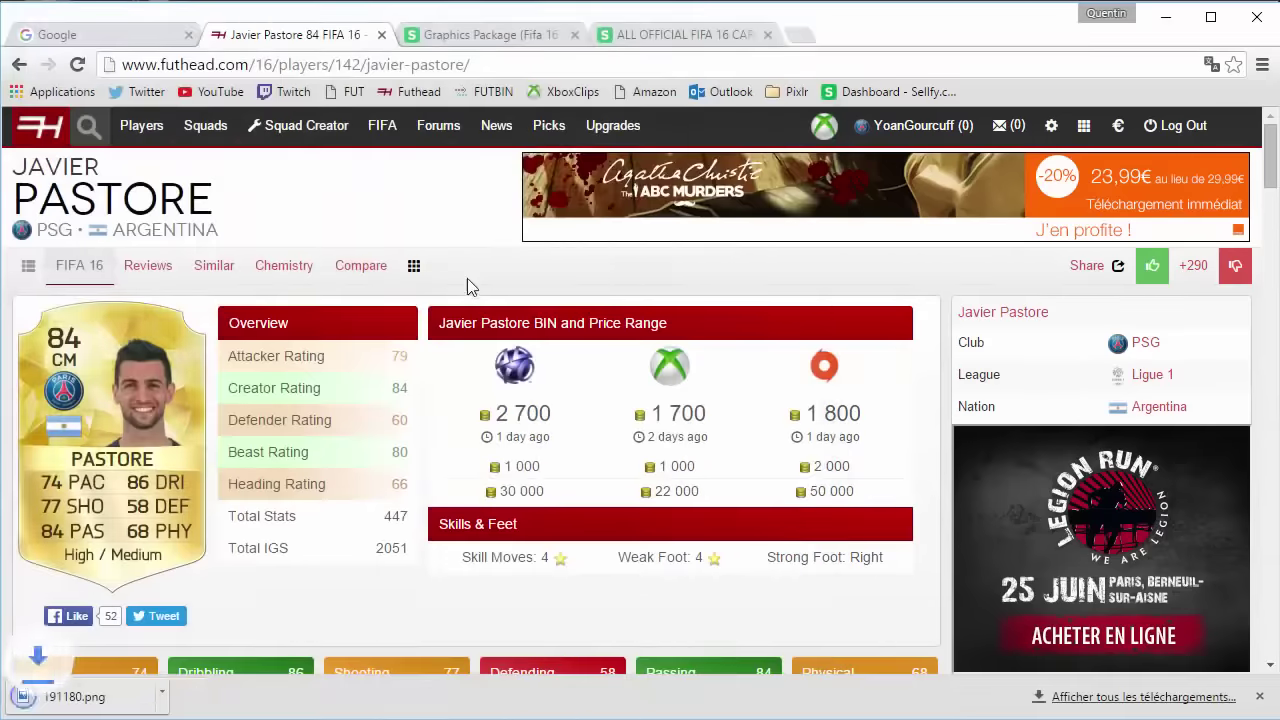
Import the 191180 face image from Images > TETES into the card
key(alt+Tab)
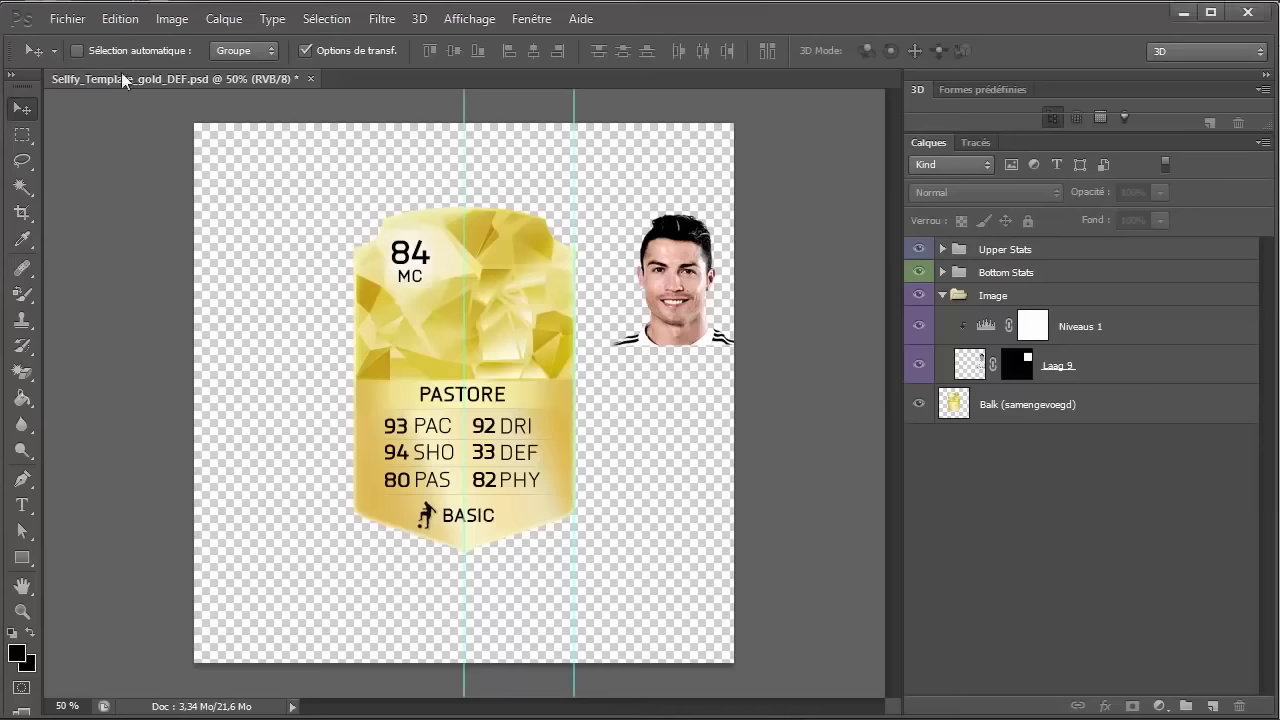
click(74, 25)
click(137, 343)
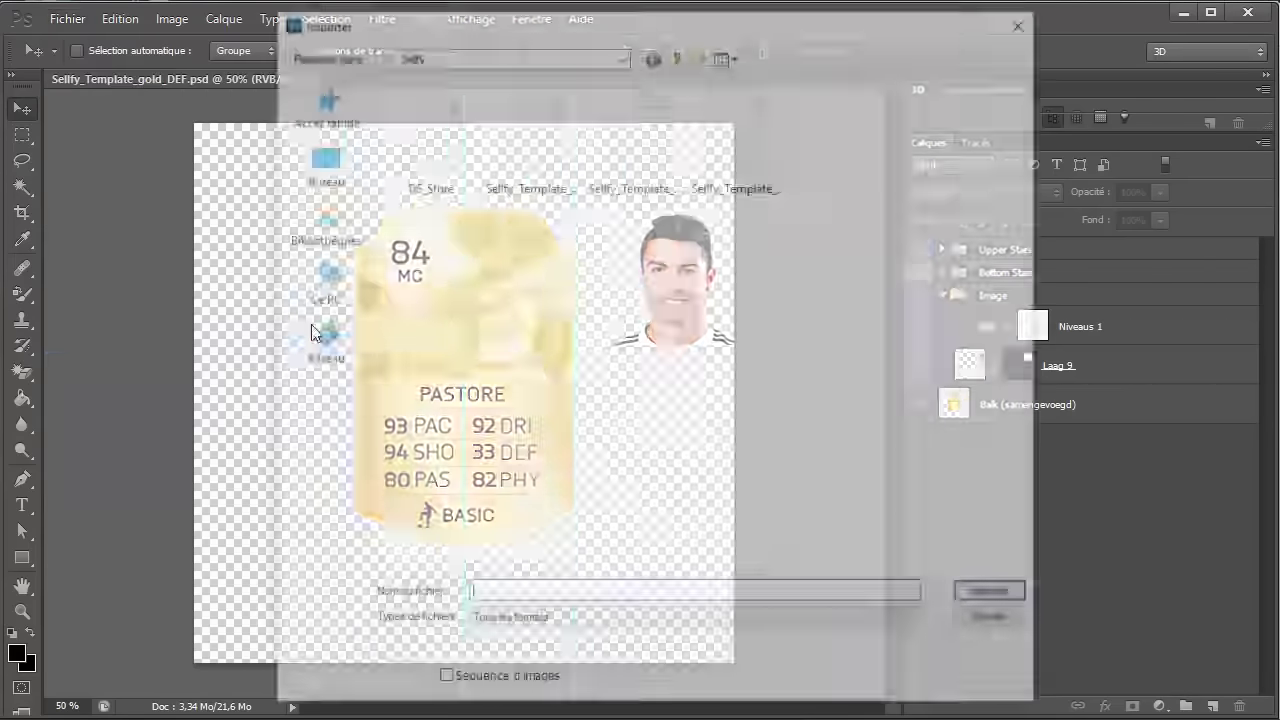
click(320, 225)
double_click(450, 155)
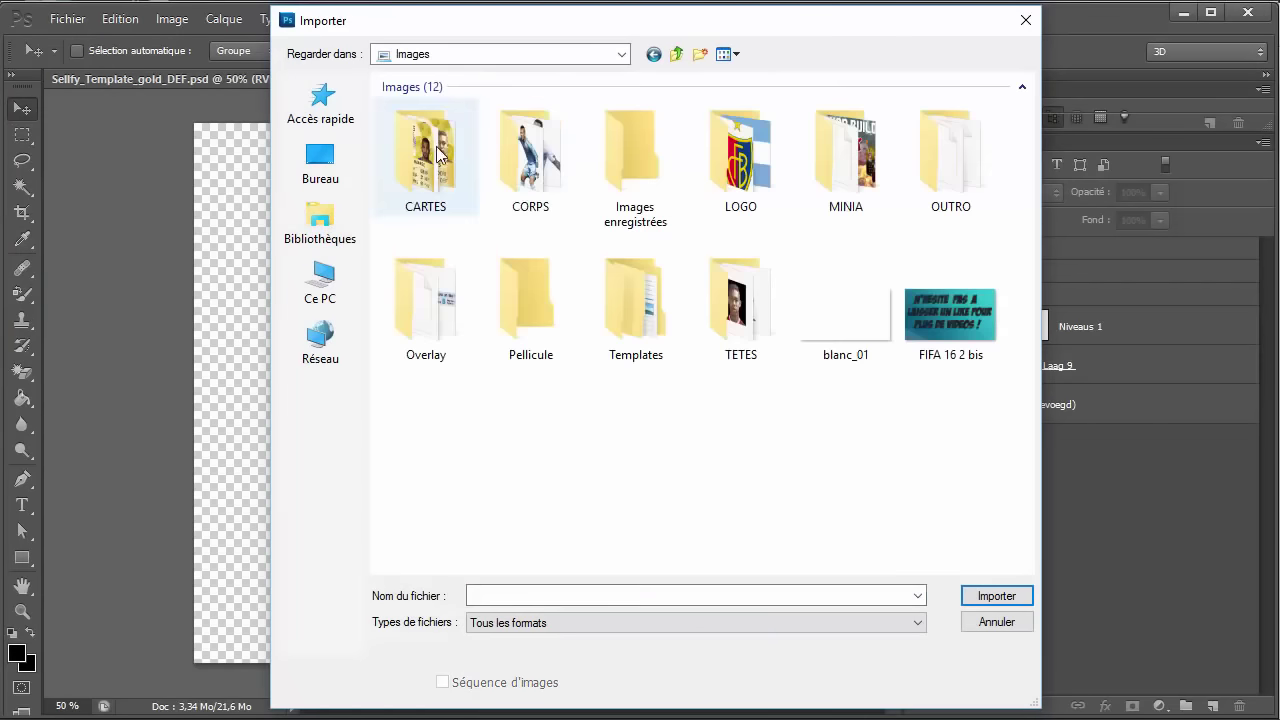
double_click(732, 305)
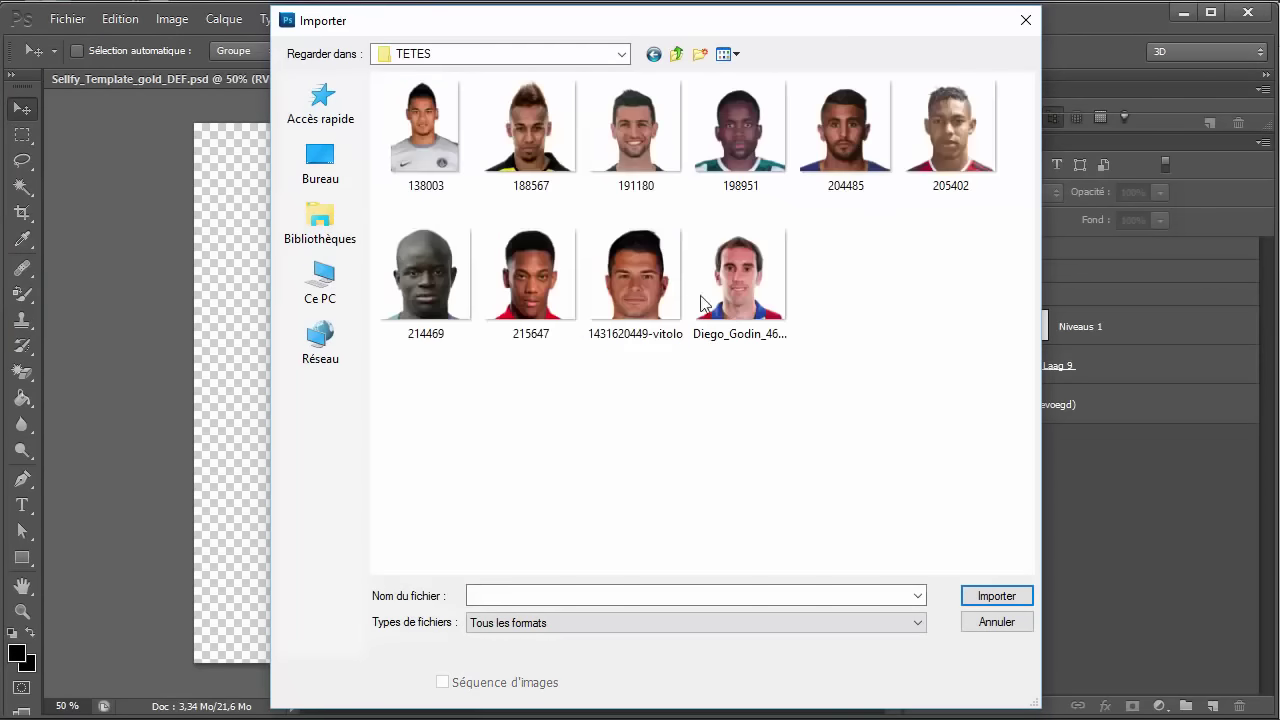
double_click(633, 165)
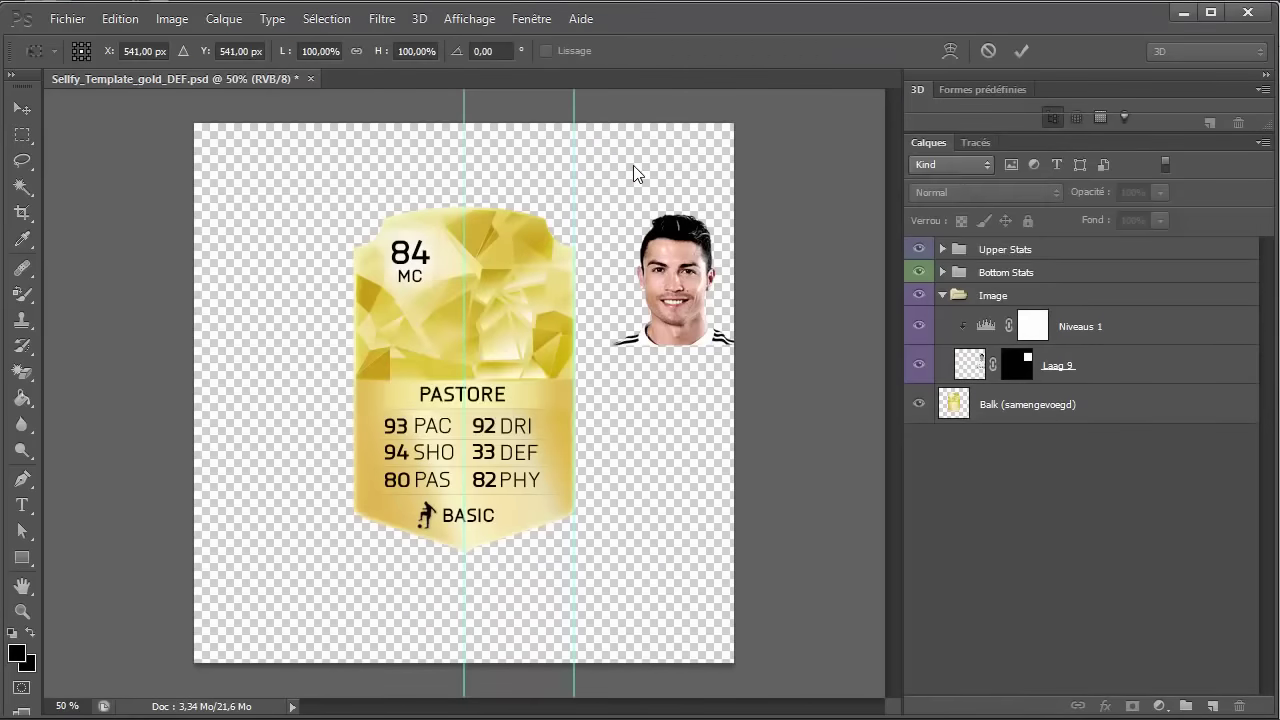
Move the face above the PASTORE name and enlarge it proportionally
drag(480, 400, 506, 348)
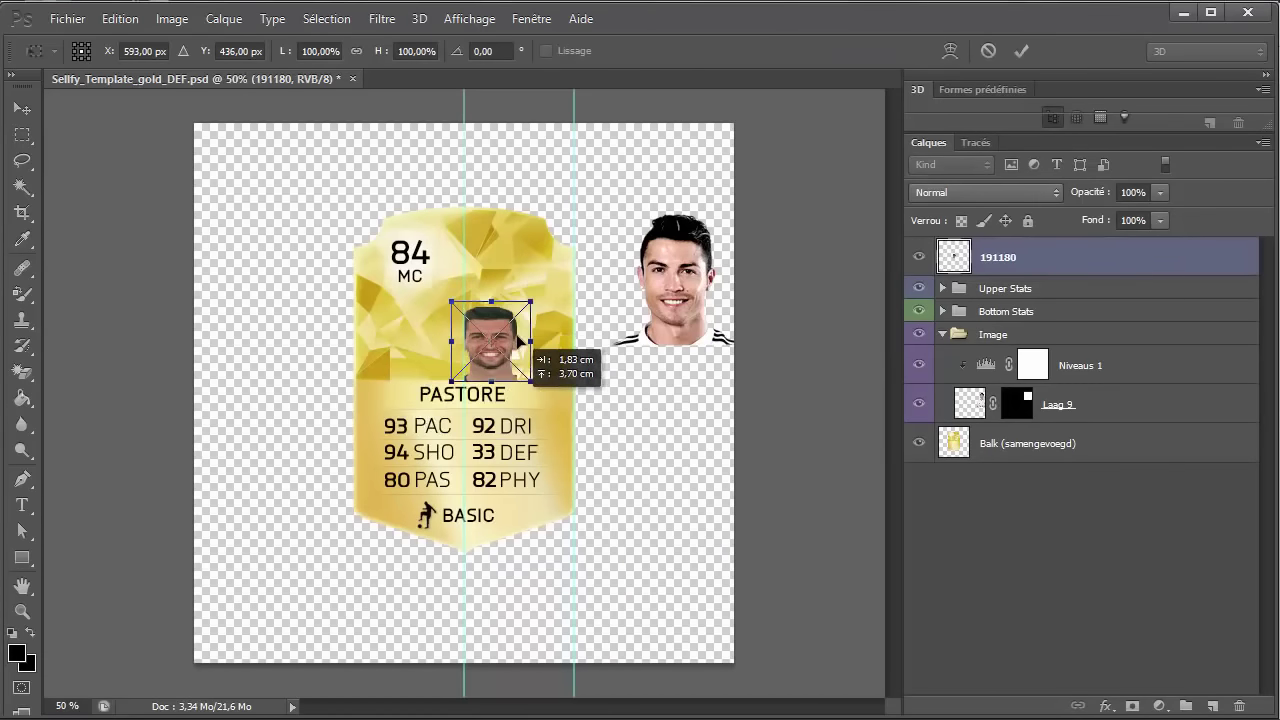
click(357, 51)
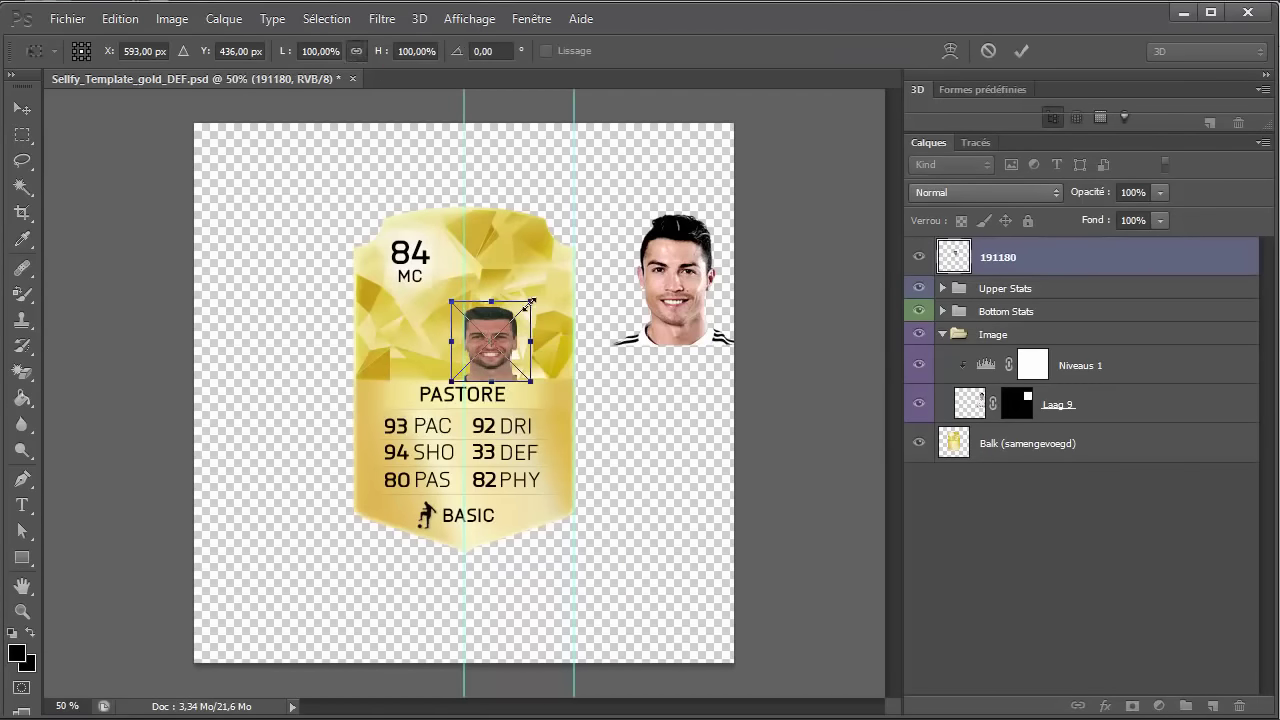
drag(531, 301, 571, 259)
key(Return)
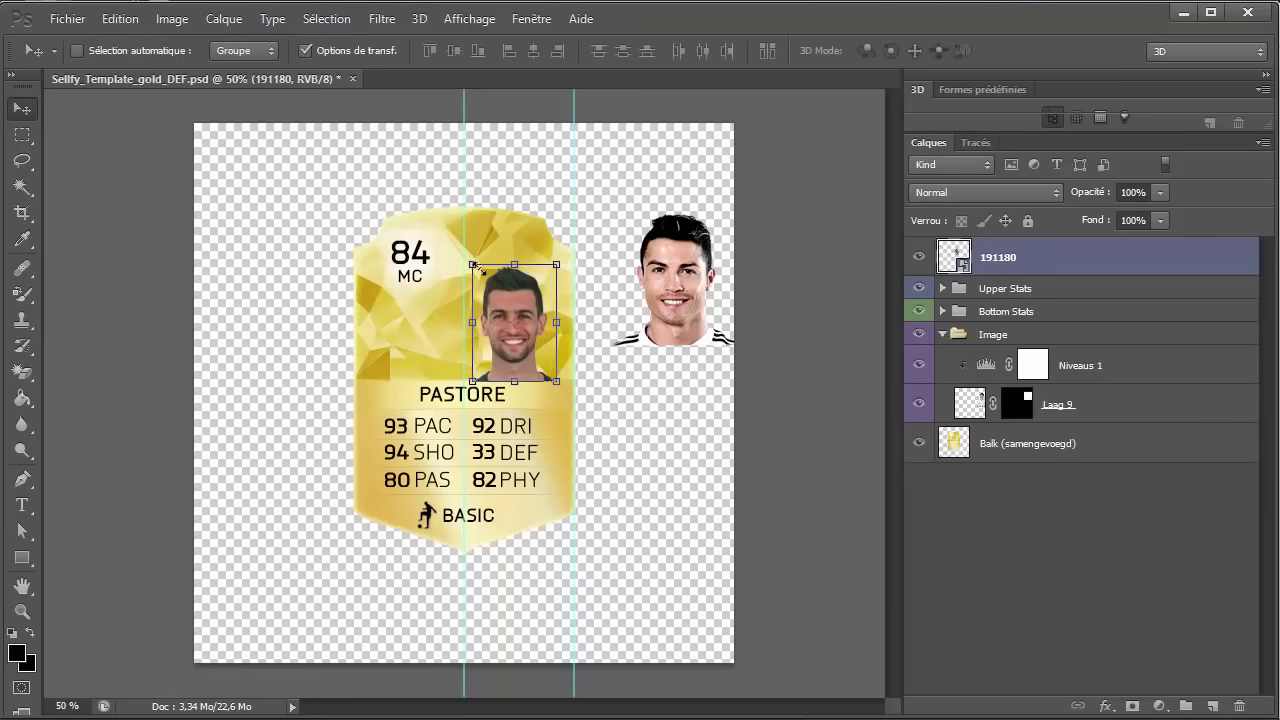
key(ctrl+t)
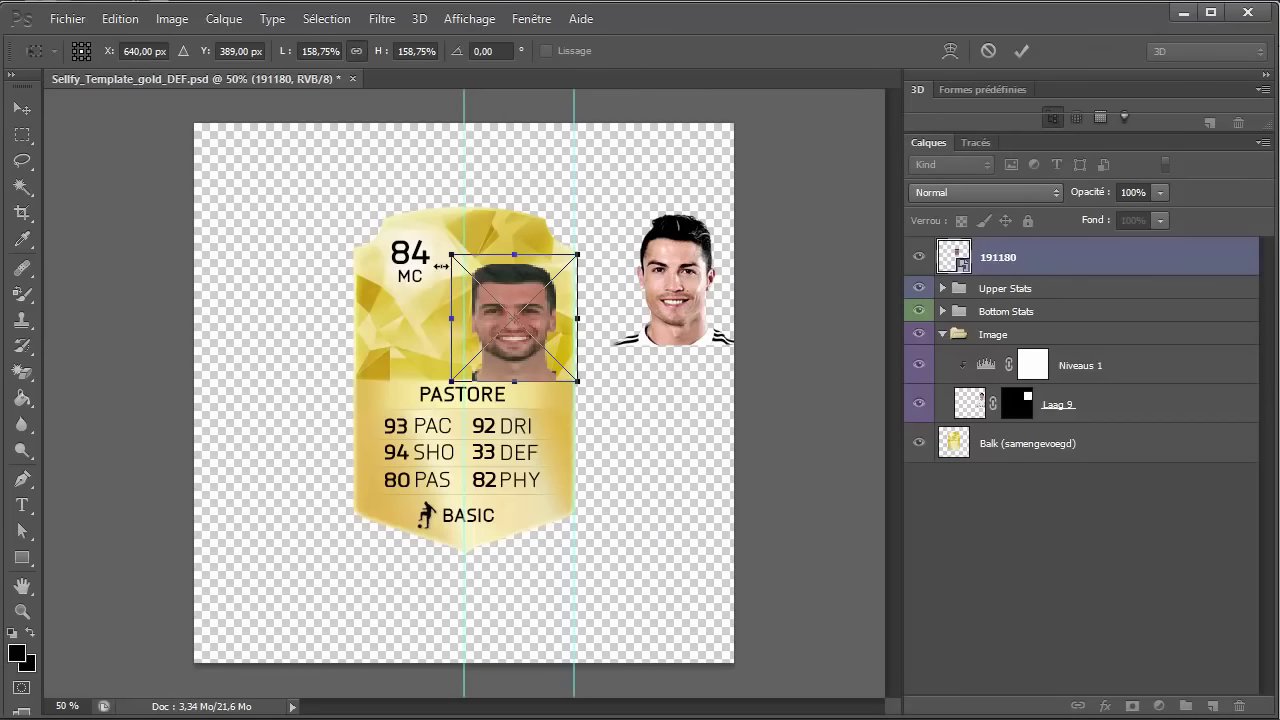
drag(446, 250, 441, 242)
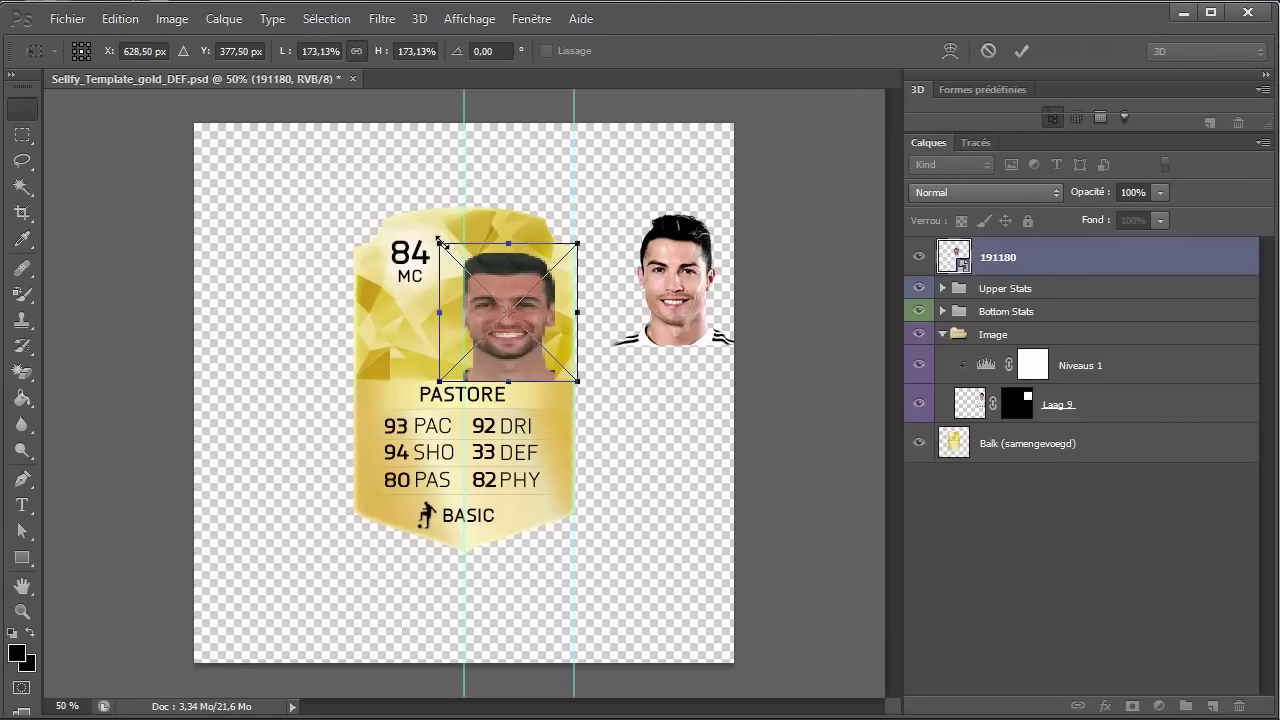
key(Return)
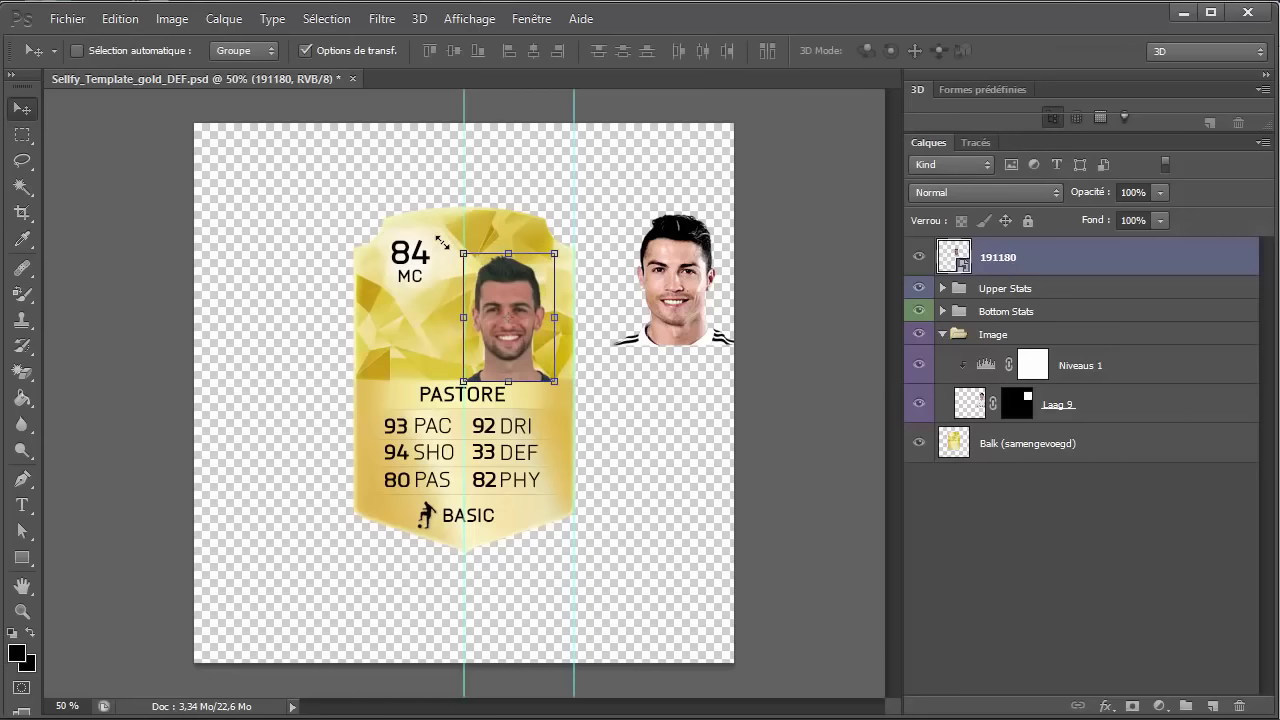
Import the New_PSG crest from Images > LOGO into the card
click(70, 19)
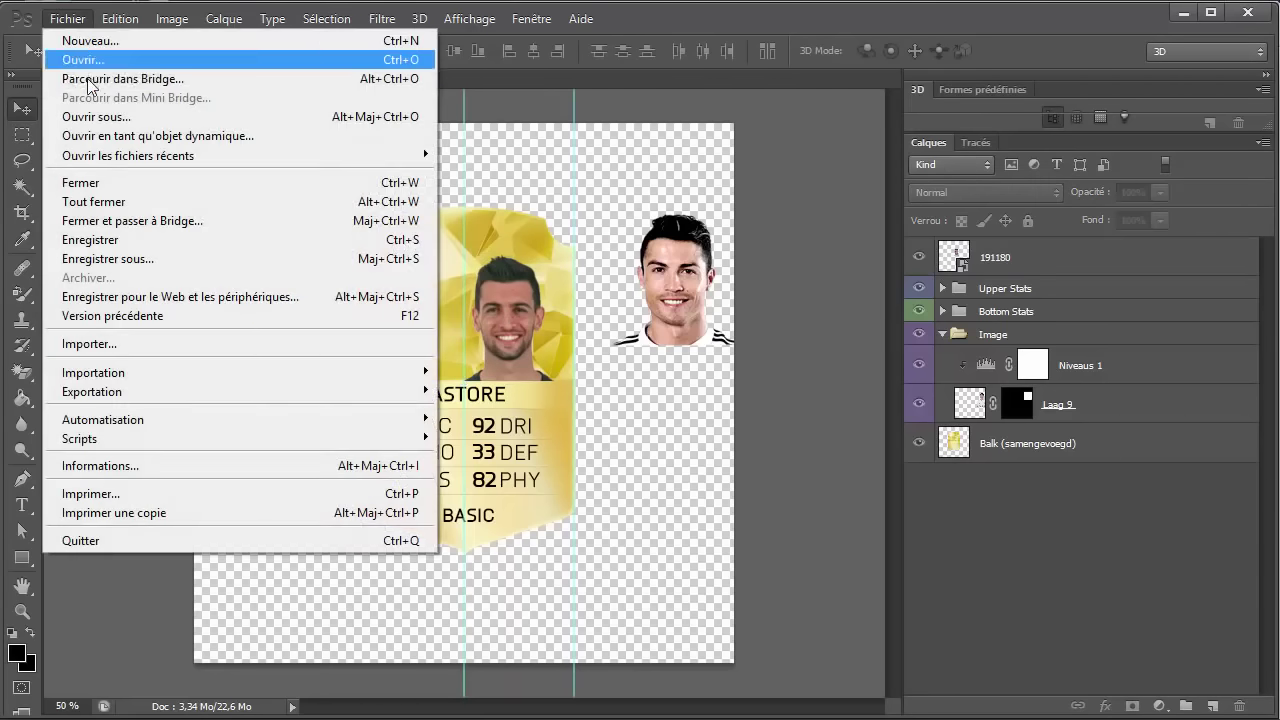
click(145, 343)
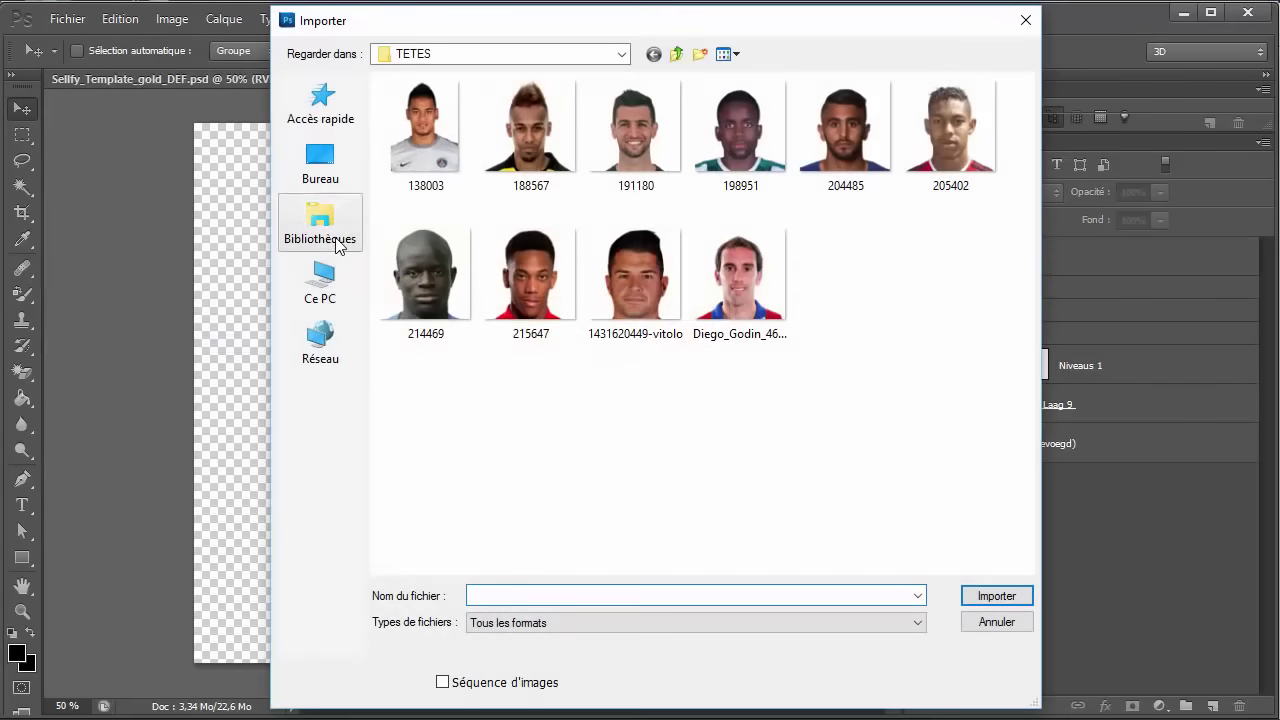
click(330, 235)
double_click(450, 160)
double_click(766, 198)
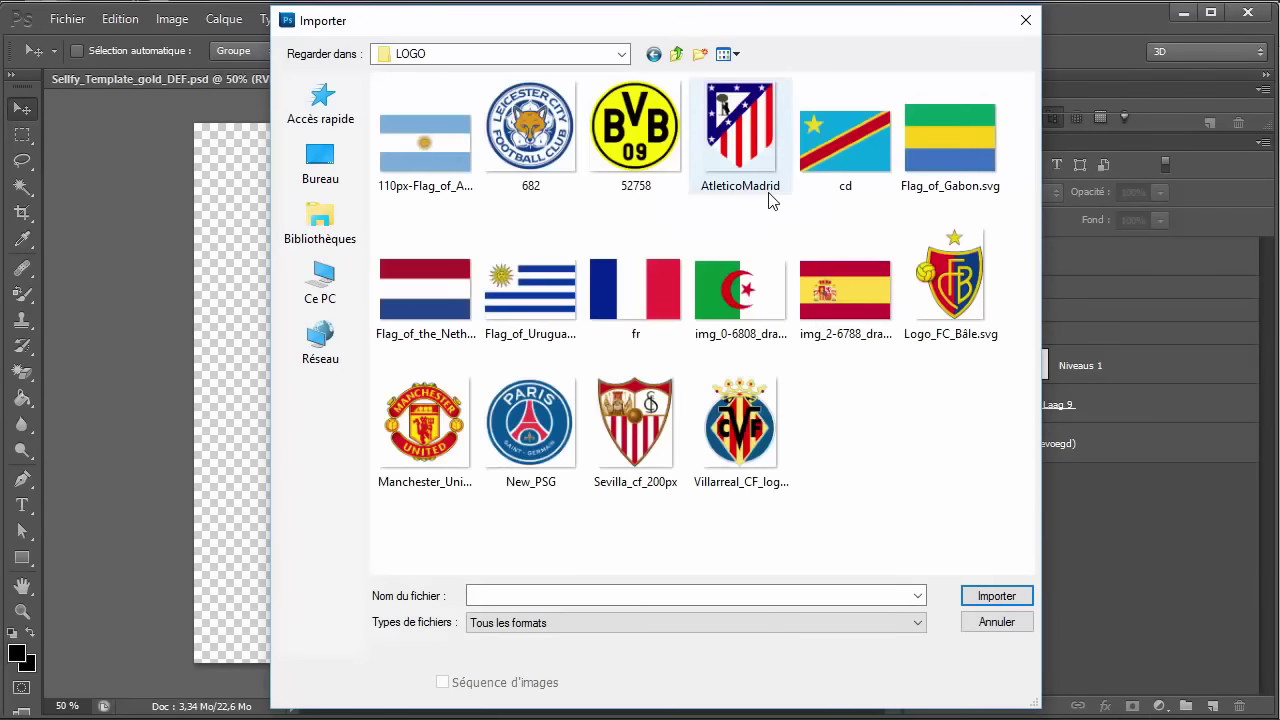
double_click(630, 422)
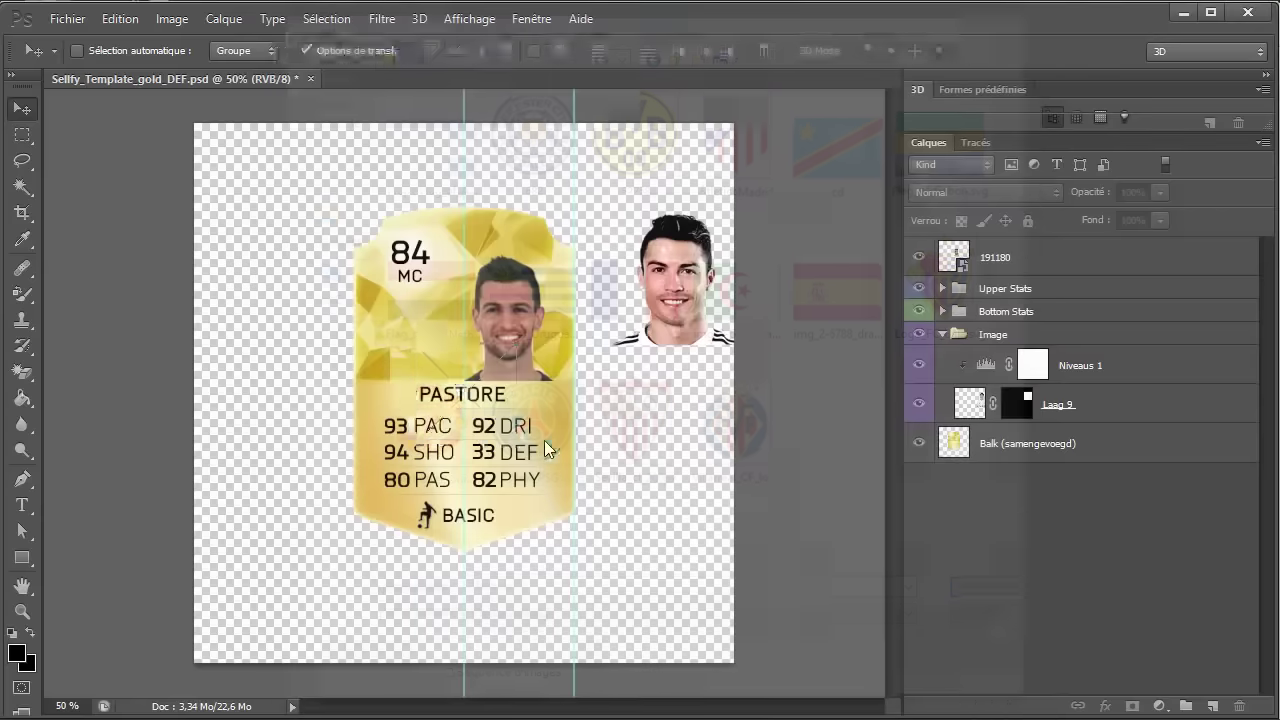
Shrink the PSG crest proportionally and nudge it into place under the 84 MC rating
click(356, 51)
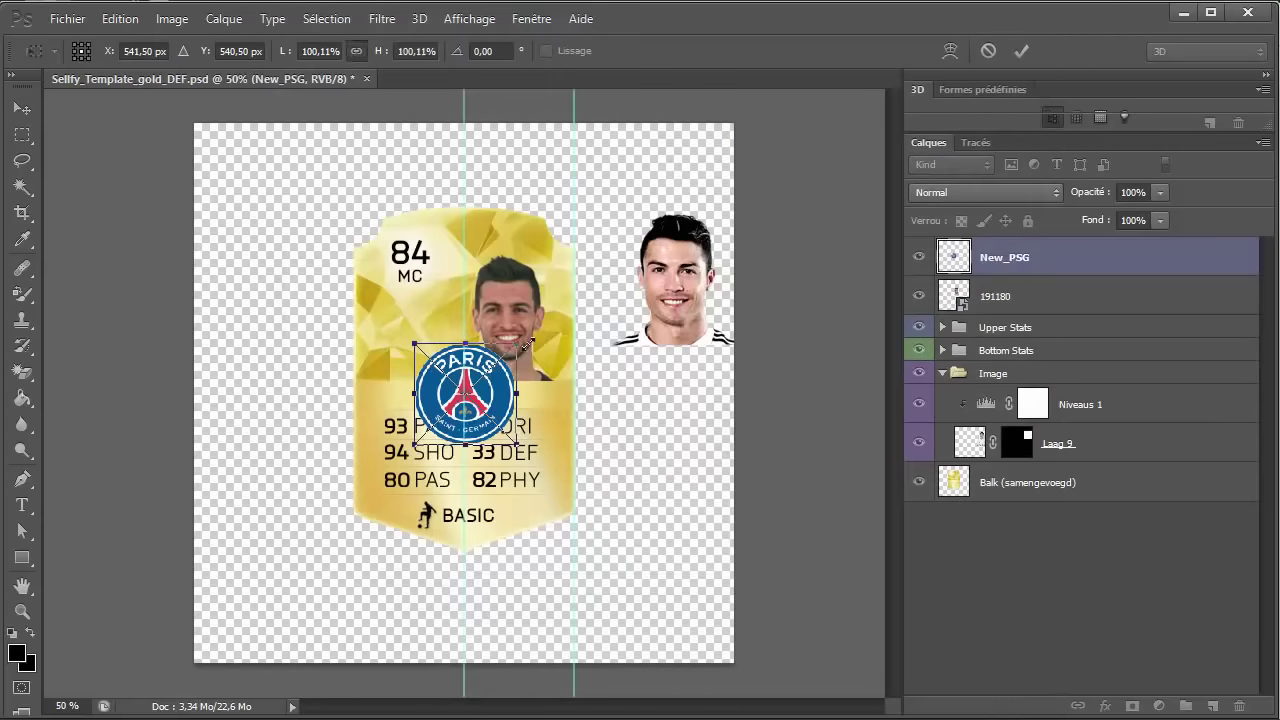
mouse_move(515, 343)
mouse_down()
mouse_move(478, 370)
mouse_move(426, 300)
mouse_up()
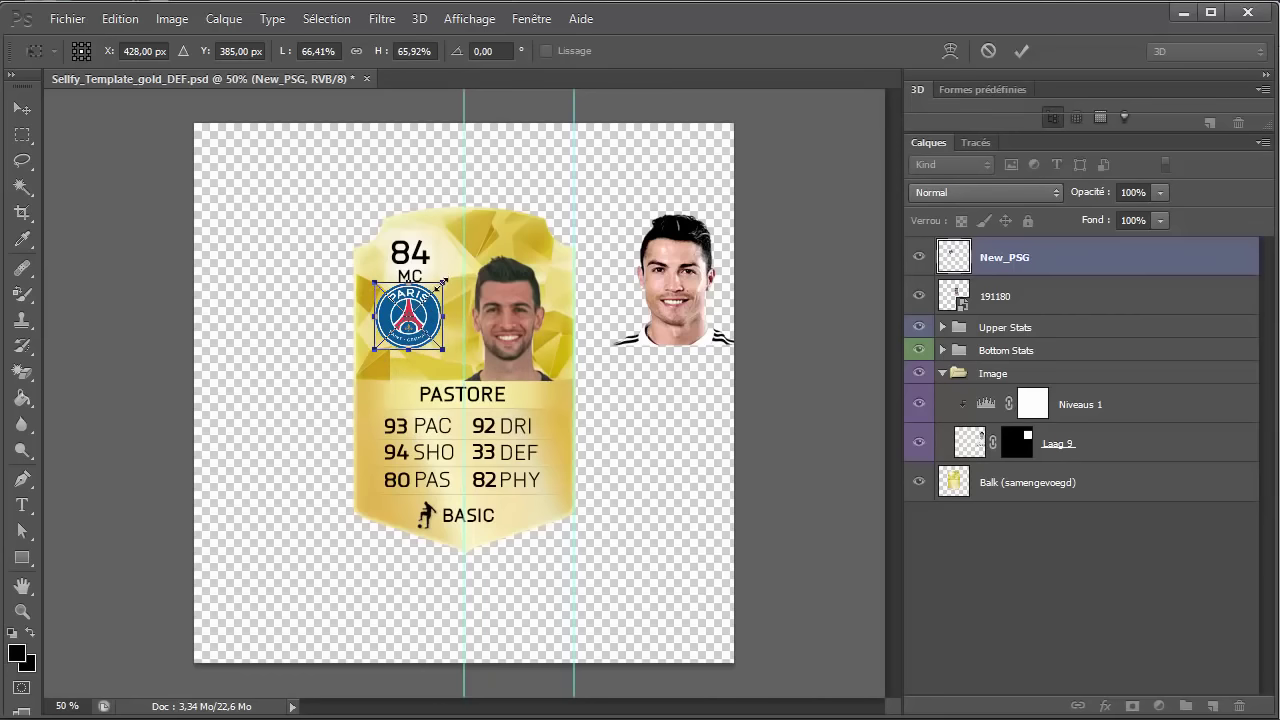
click(357, 50)
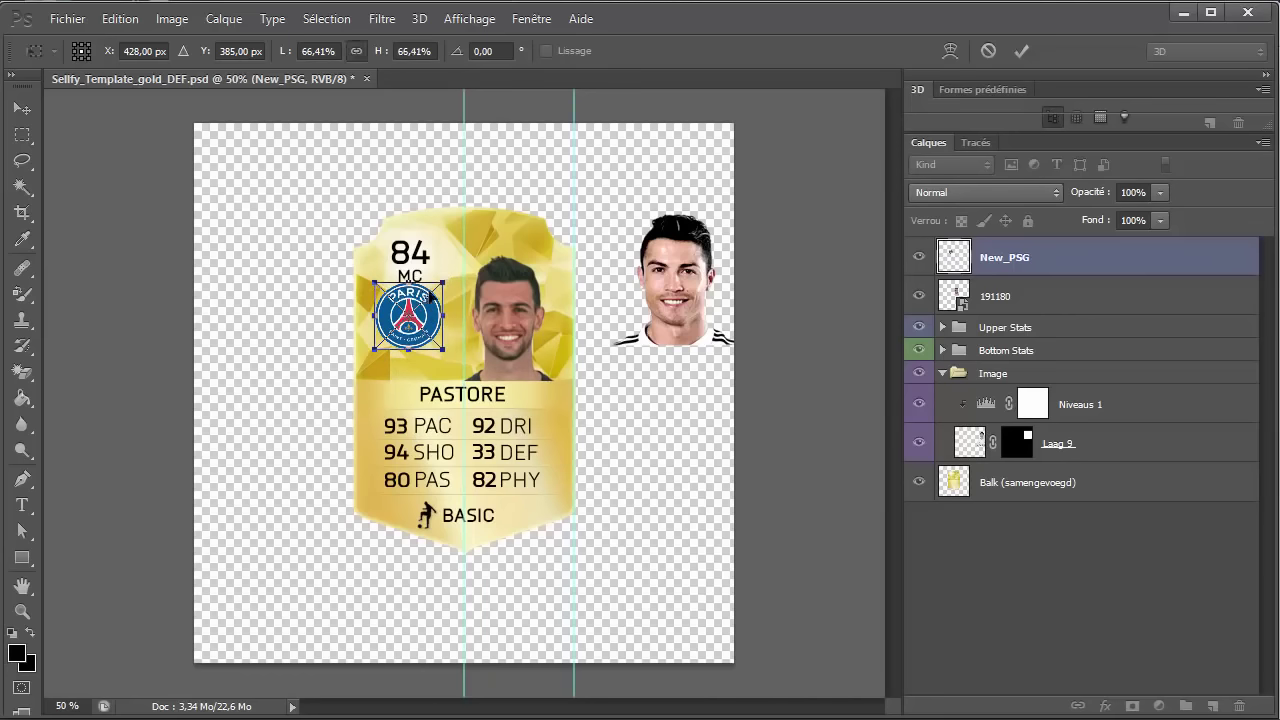
drag(438, 284, 432, 316)
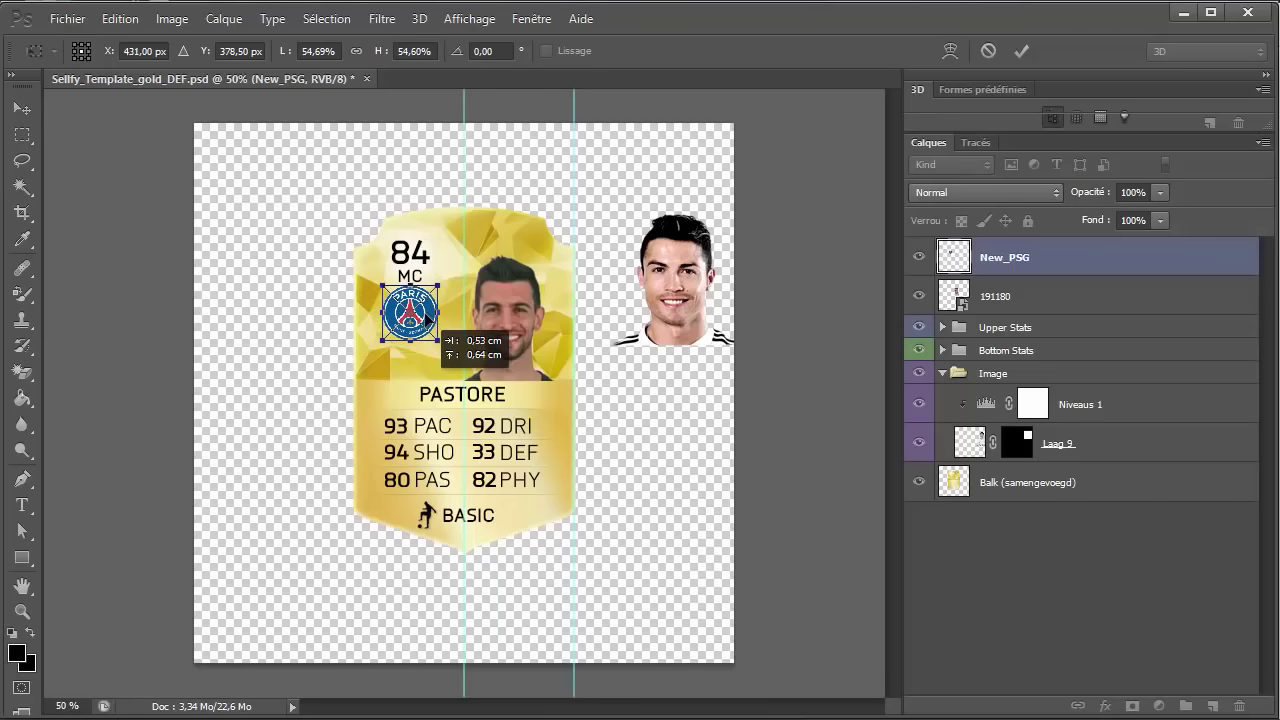
key(Return)
key(Down)
key(Down)
key(Down)
key(Down)
key(Down)
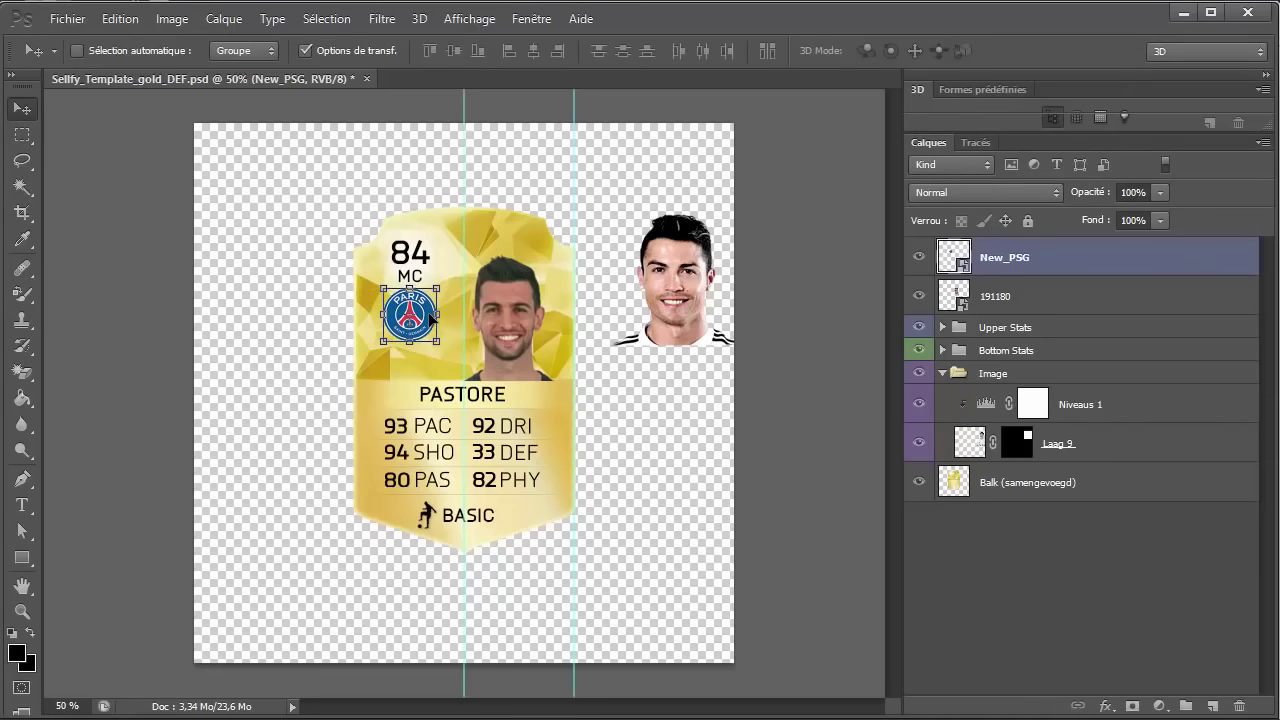
key(Right)
key(Right)
key(Right)
key(Up)
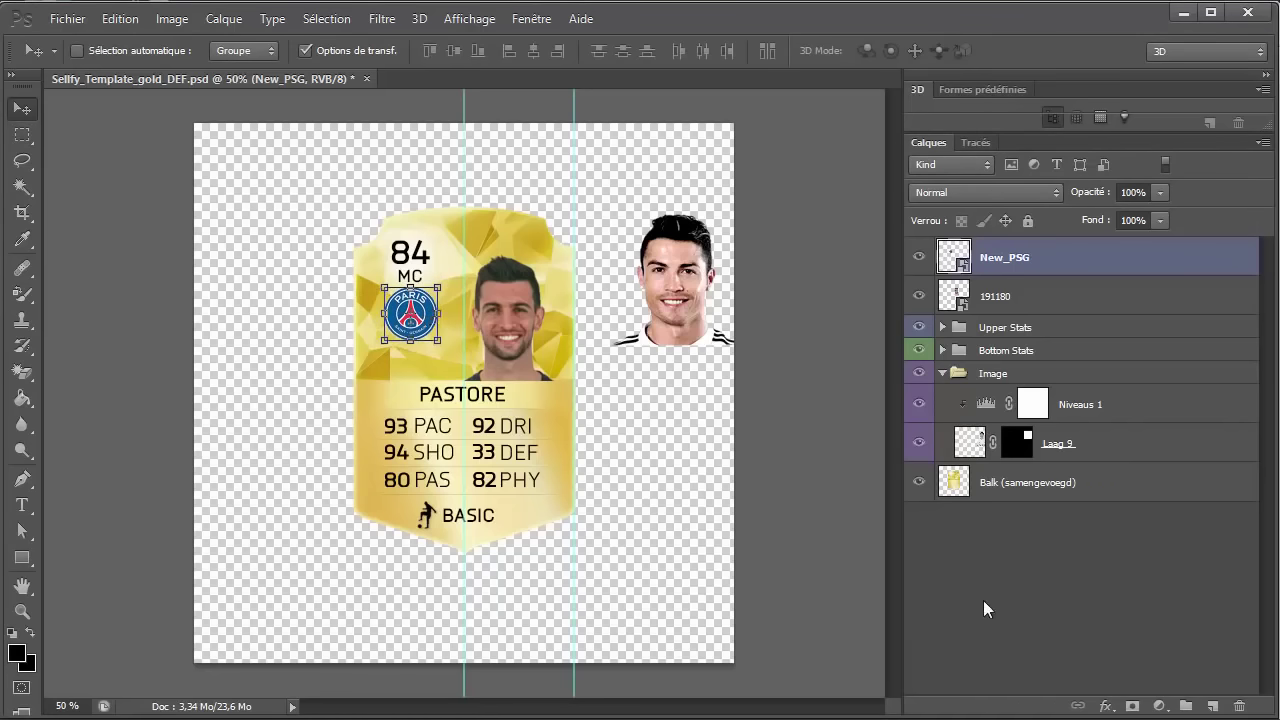
click(984, 602)
click(68, 18)
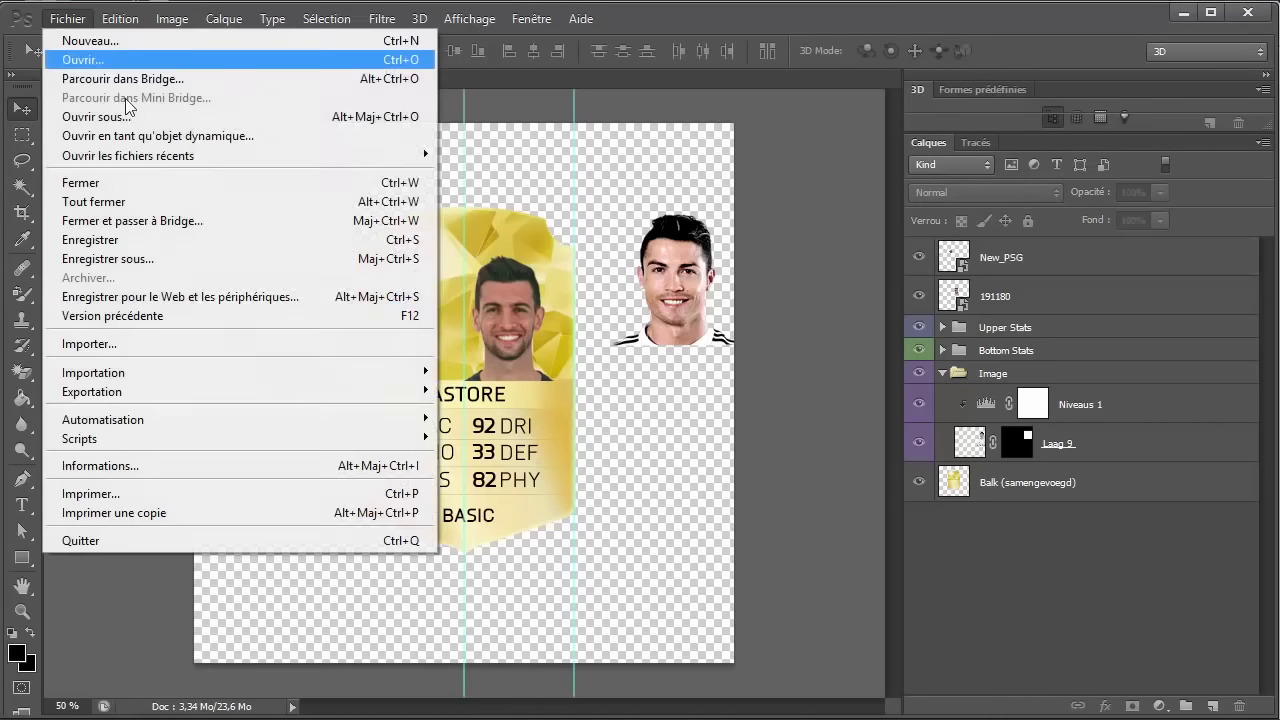
Place the Argentina flag on the card, shrunk to about 91%, beneath the PSG badge
click(204, 342)
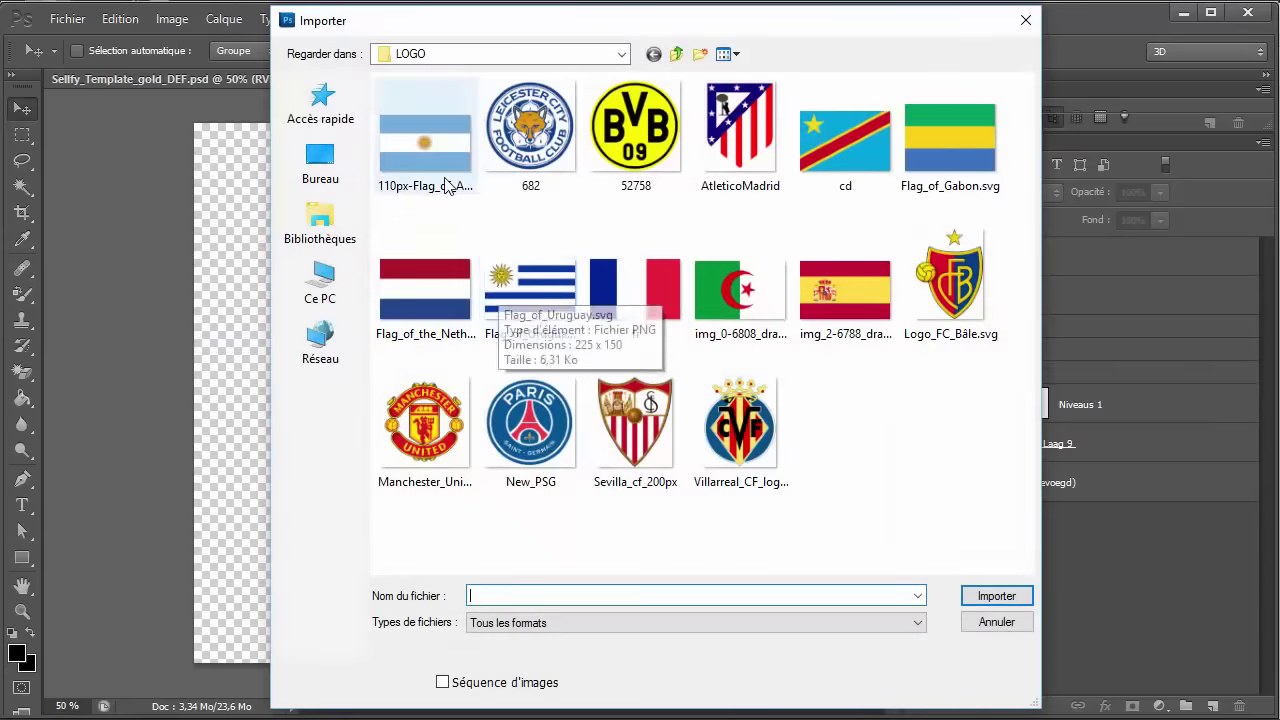
double_click(425, 140)
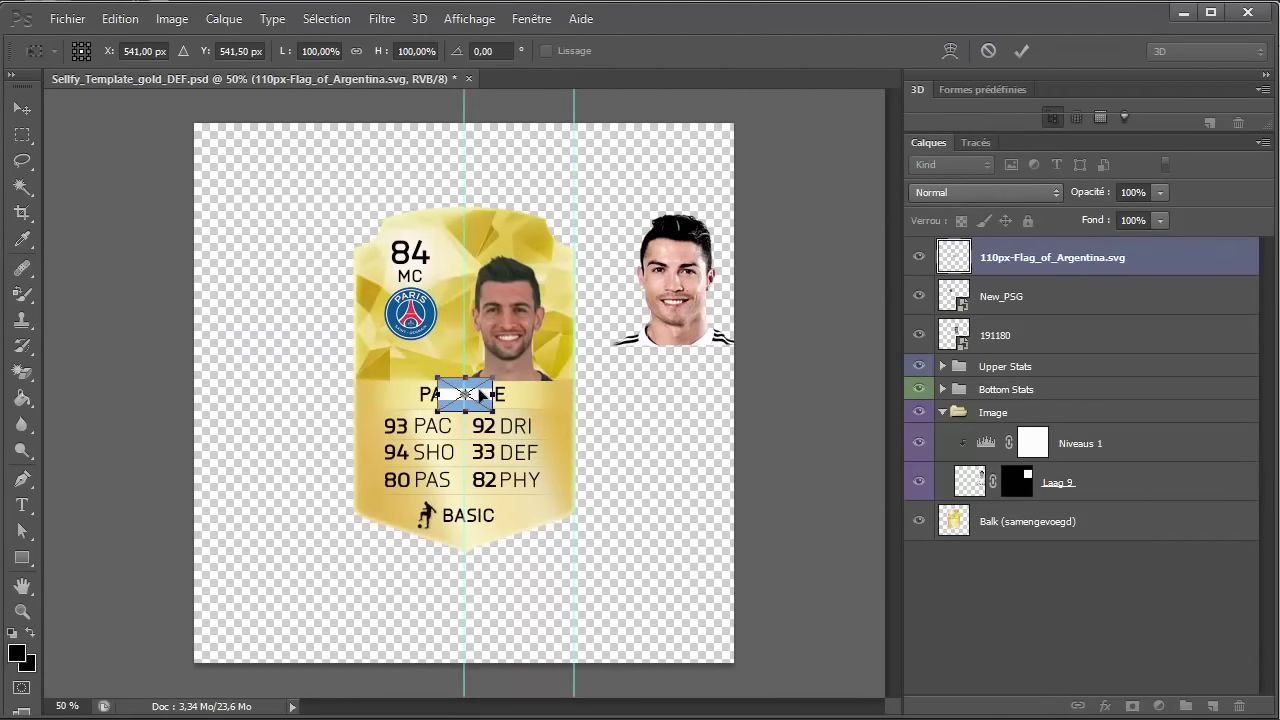
drag(481, 395, 427, 365)
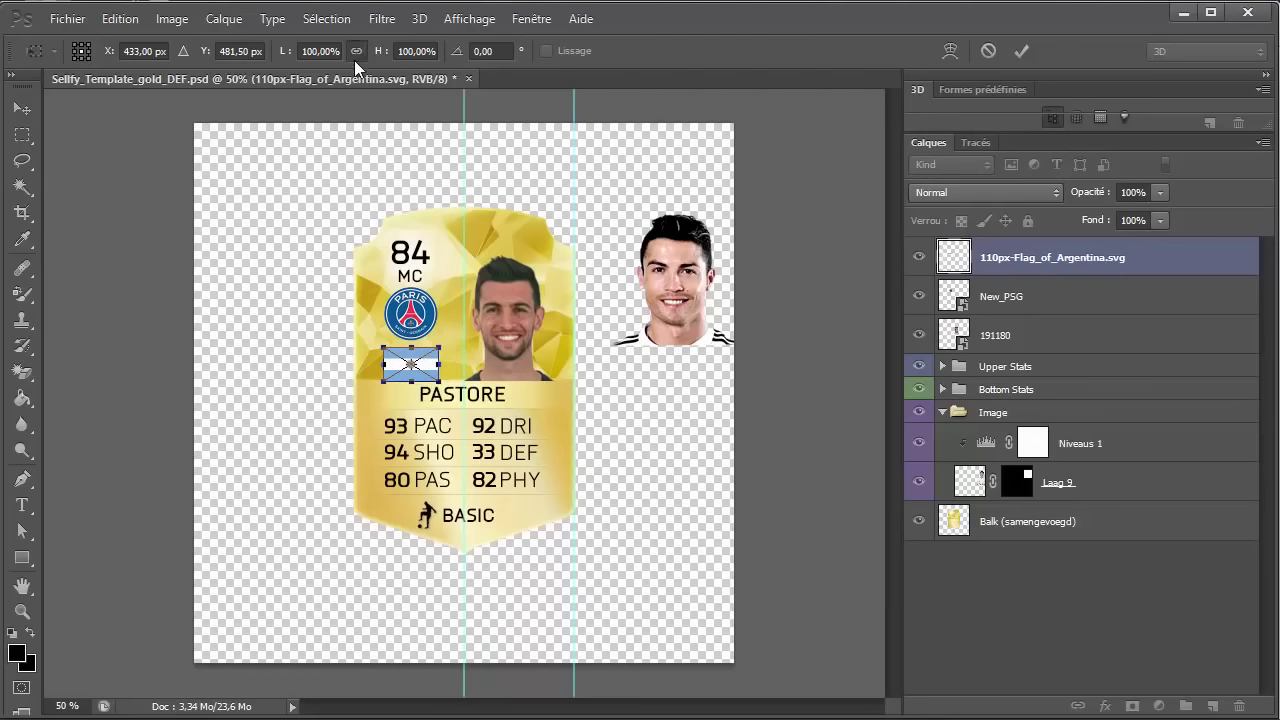
drag(439, 342, 434, 346)
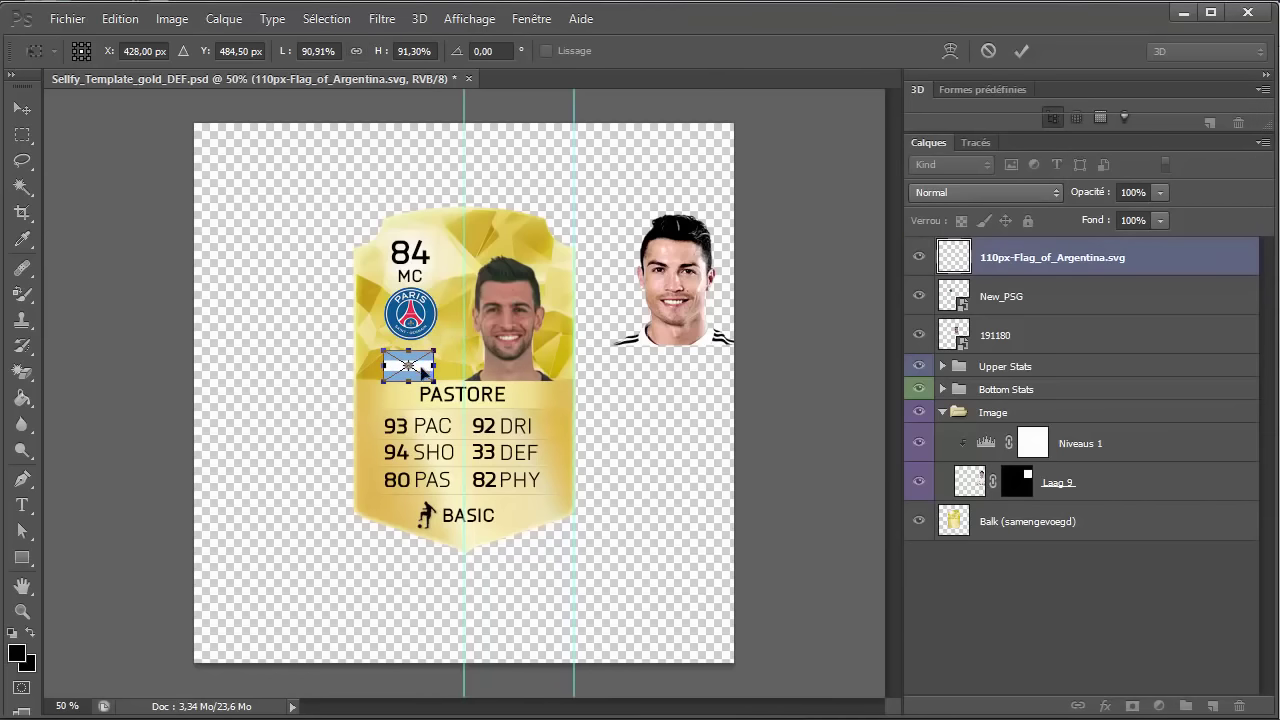
drag(424, 374, 427, 365)
key(Return)
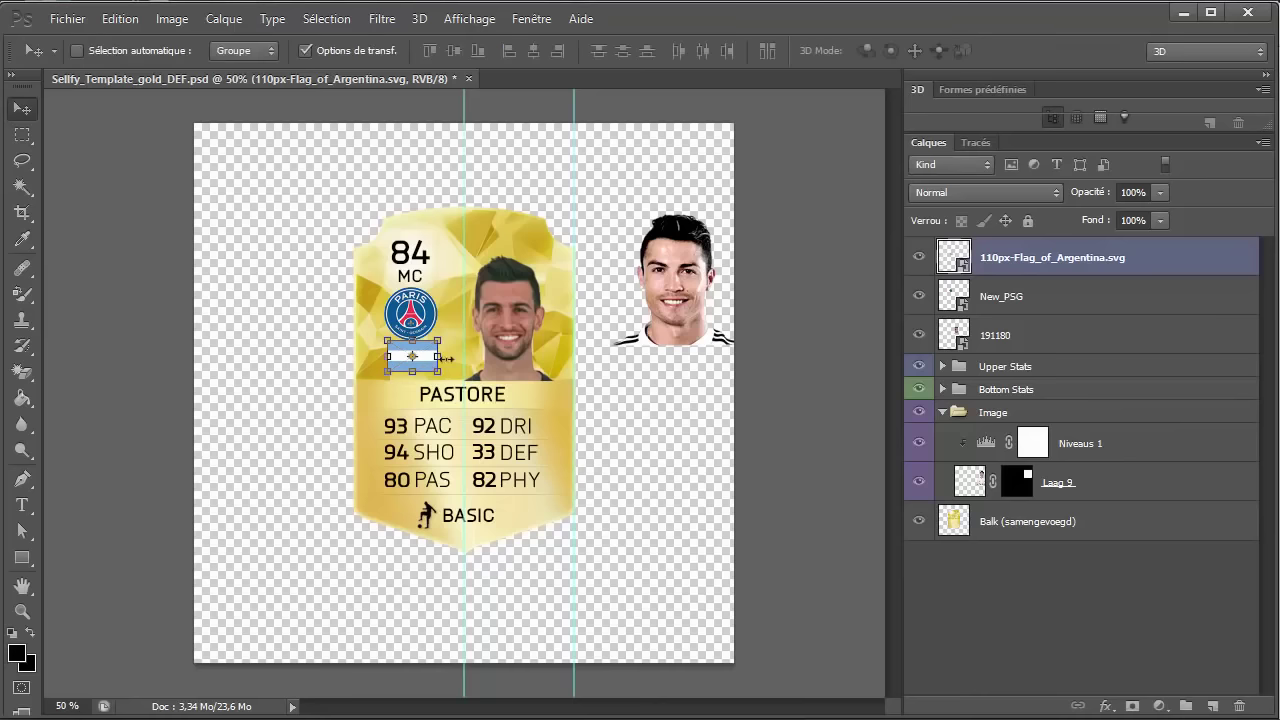
Centre the flag horizontally with the New_PSG layer and nudge it slightly down
ctrl+click(1002, 291)
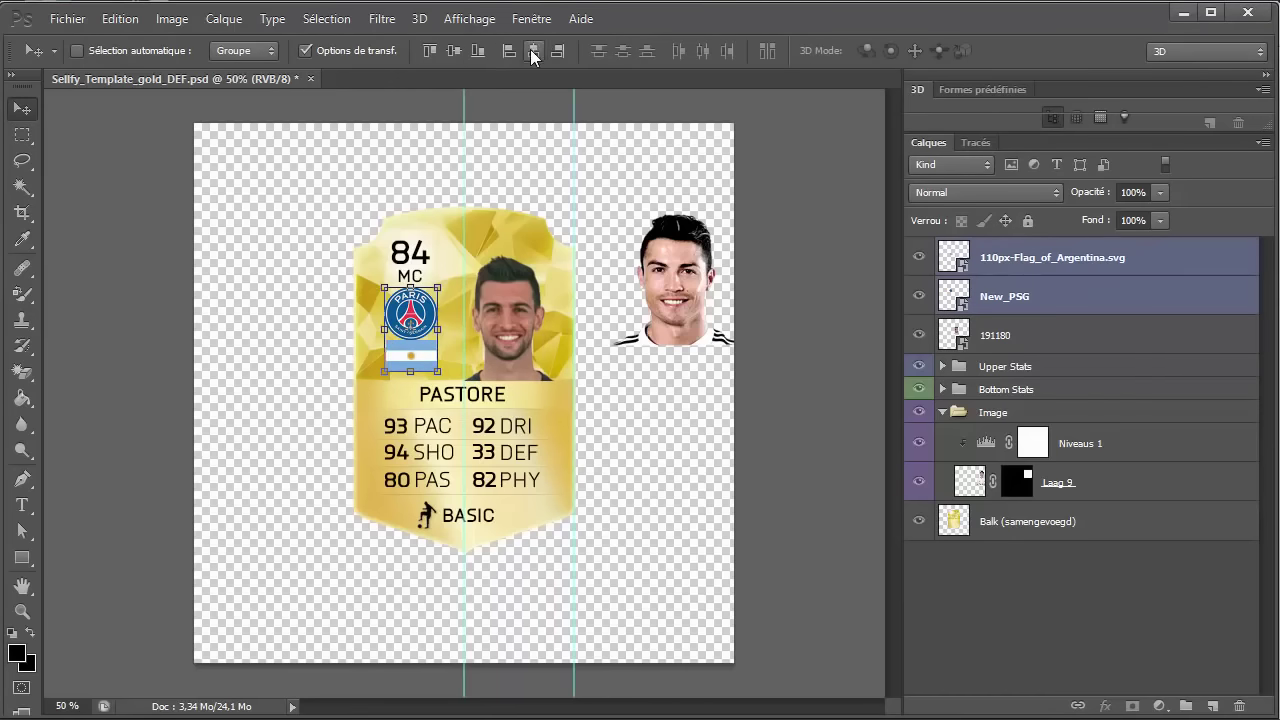
click(940, 664)
click(1020, 260)
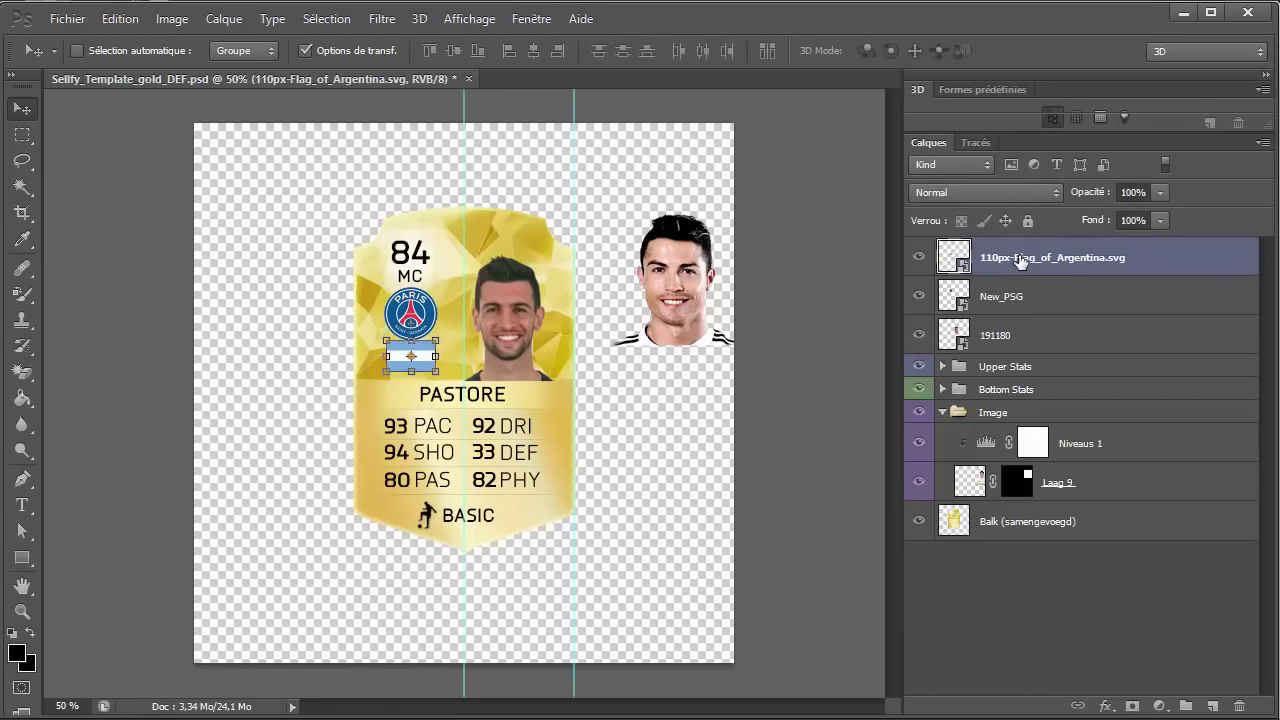
key(Down)
key(Down)
key(Down)
key(Down)
key(Down)
key(Down)
key(Down)
key(Down)
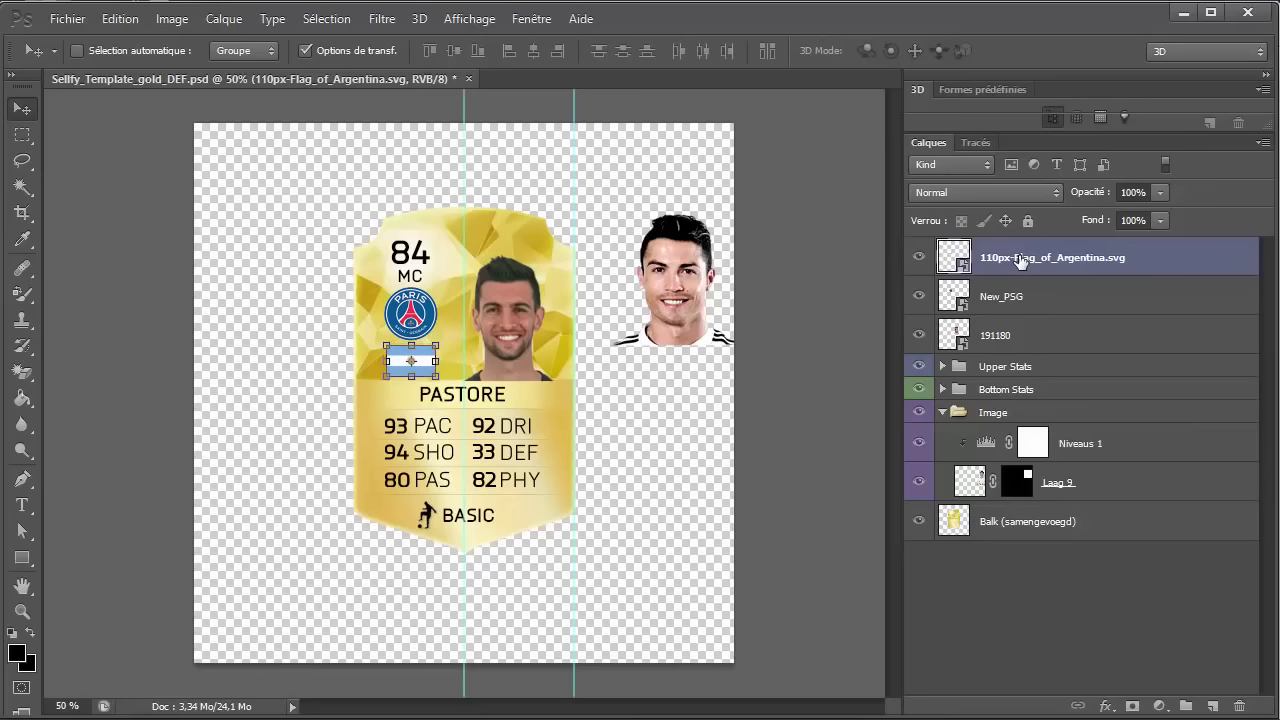
click(1055, 569)
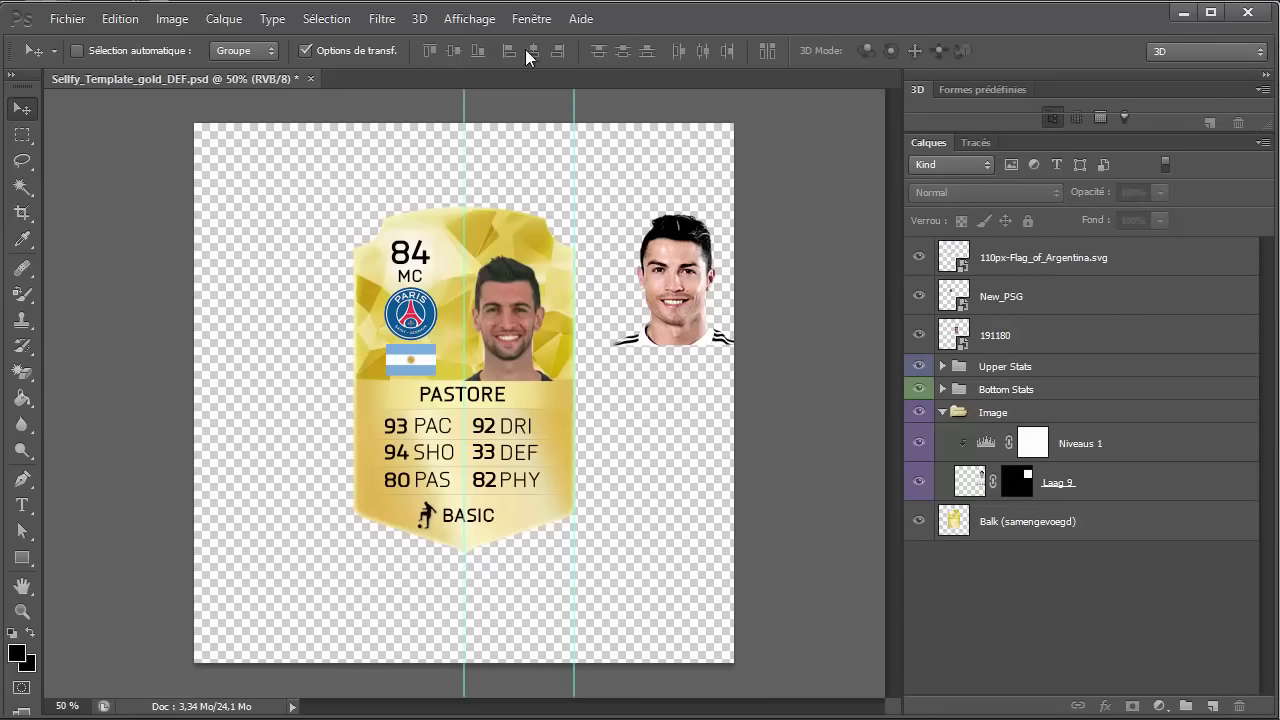
Change the Bottom Stats chemistry label from BASIC to BASE
click(943, 412)
click(943, 390)
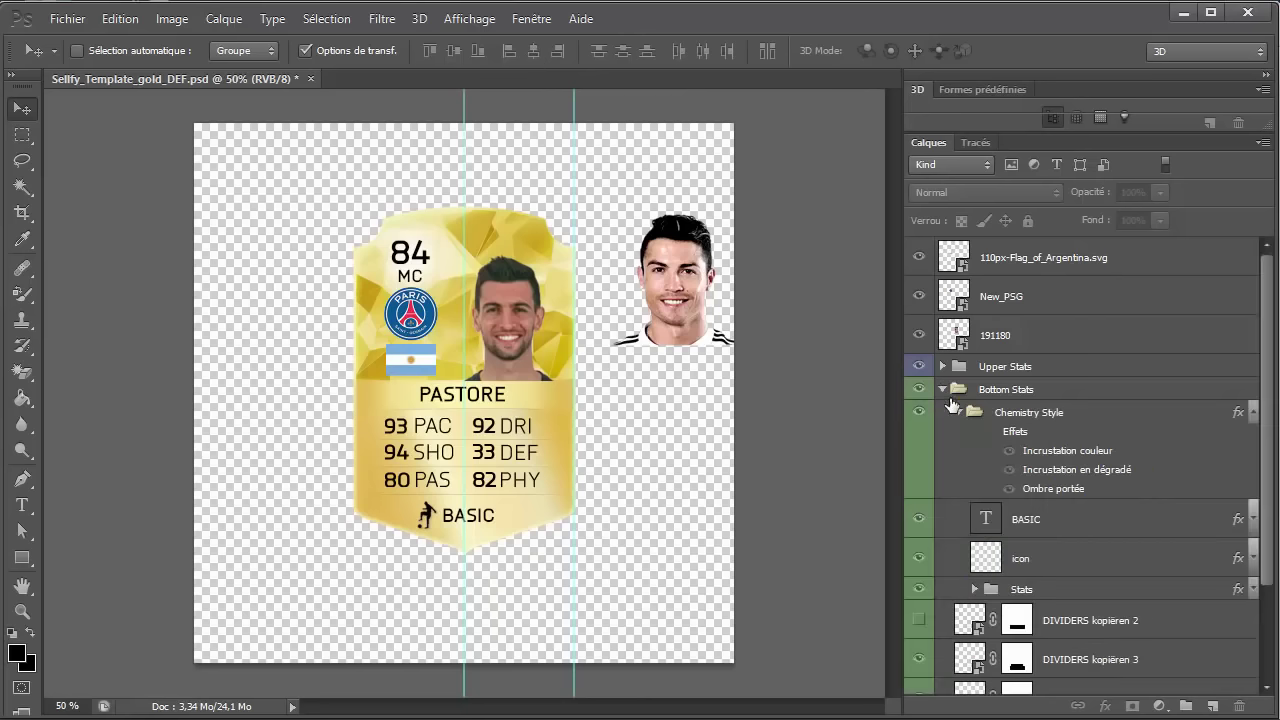
double_click(986, 518)
text(BA)
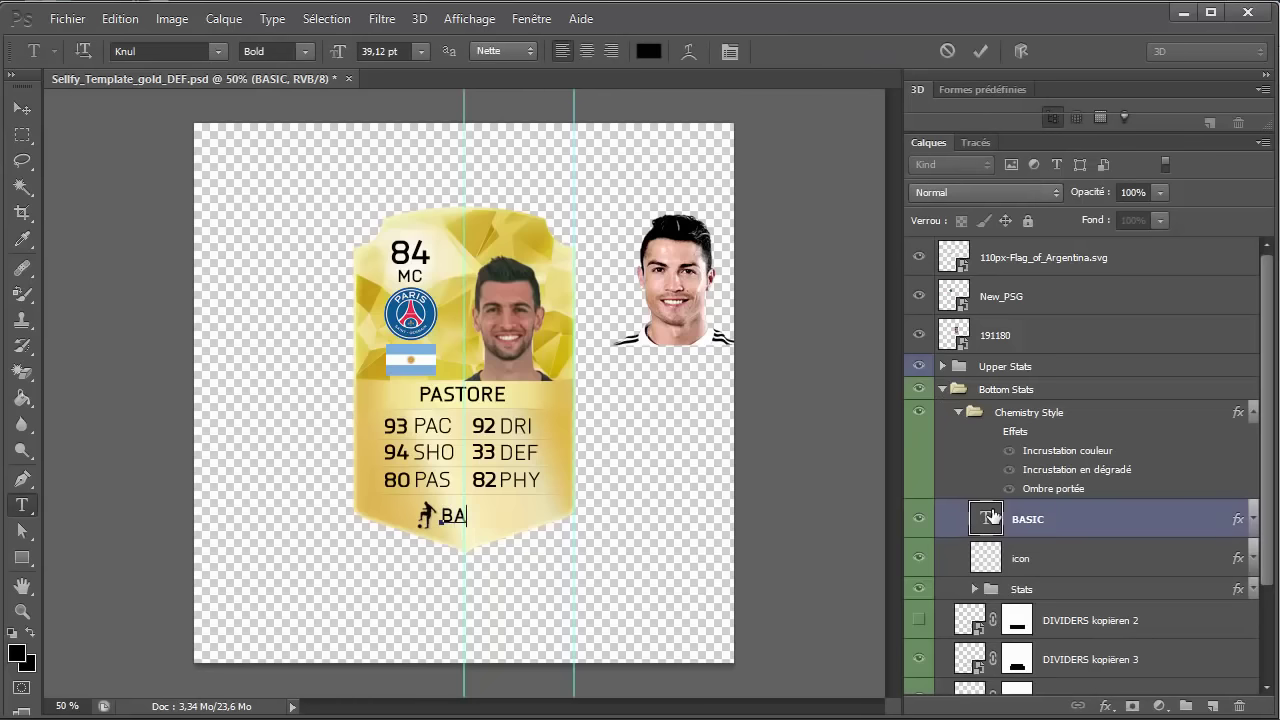
text(SE)
key(ctrl+Return)
key(v)
Expand the Stats group layers and check Pastore's real stats in Chrome
key(alt+bracketleft)
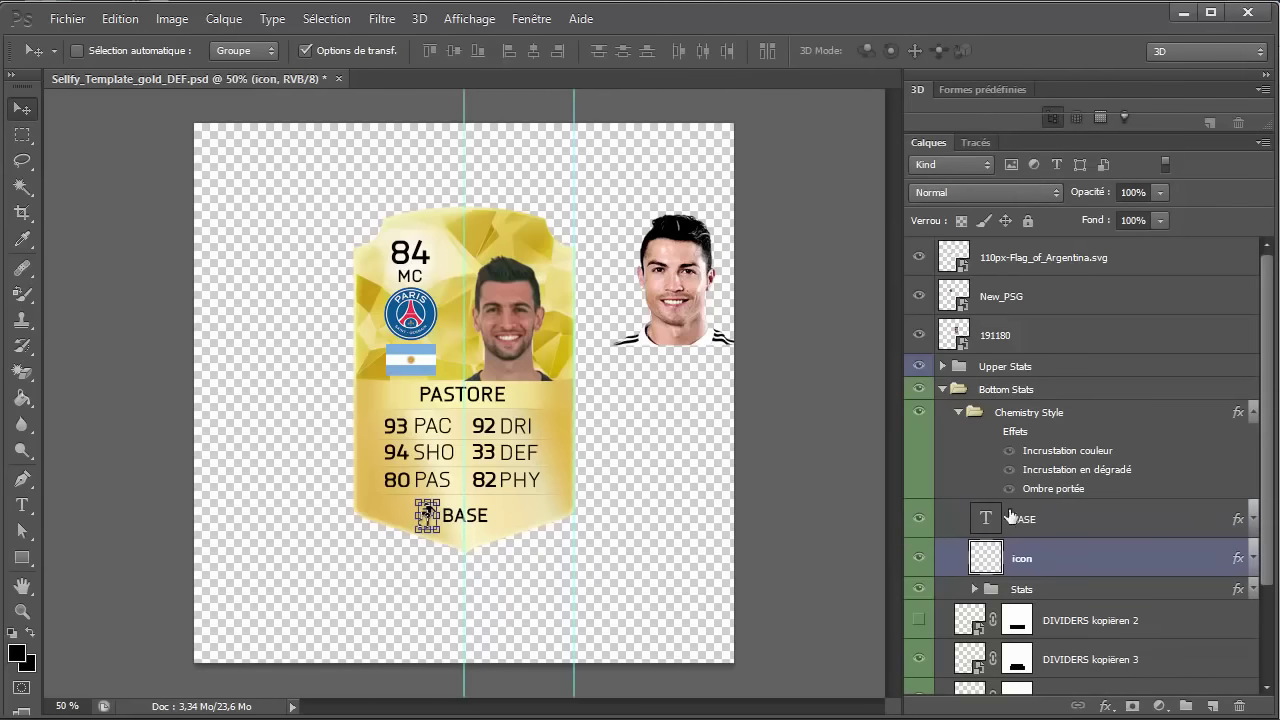
scroll(1010, 517, down, 2)
scroll(986, 484, down, 1)
click(974, 472)
scroll(975, 480, down, 3)
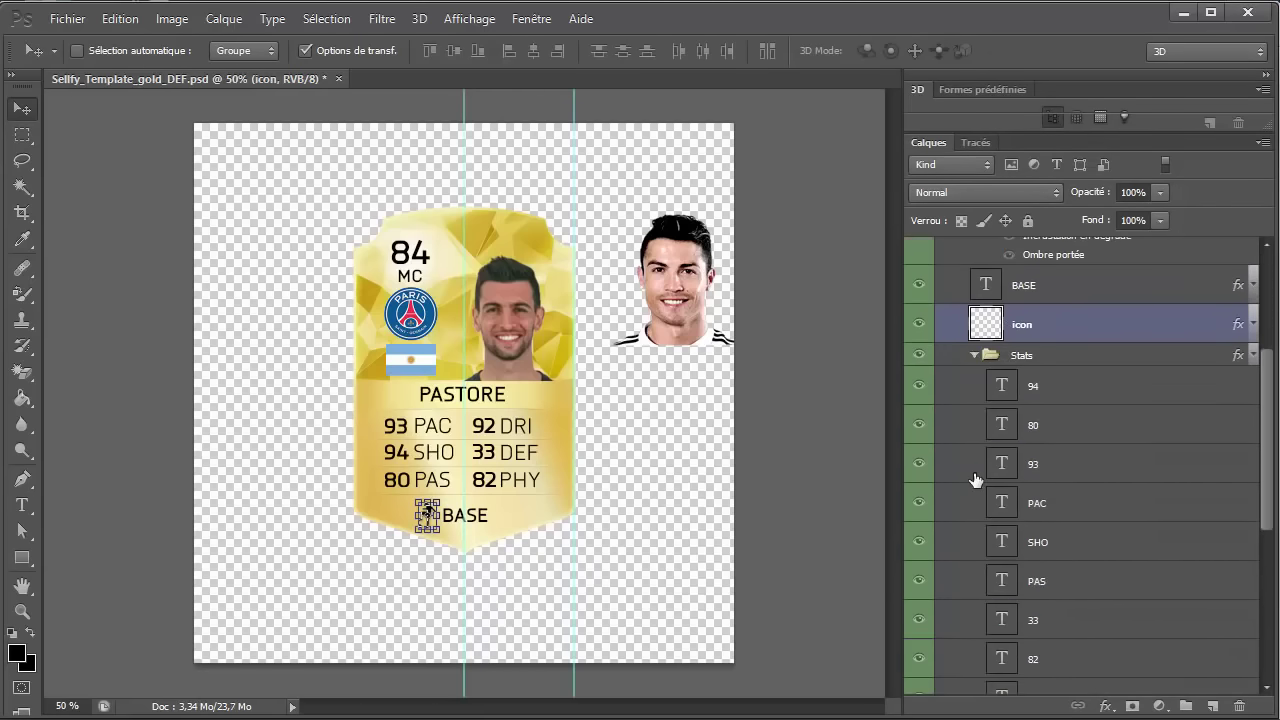
key(alt+Tab)
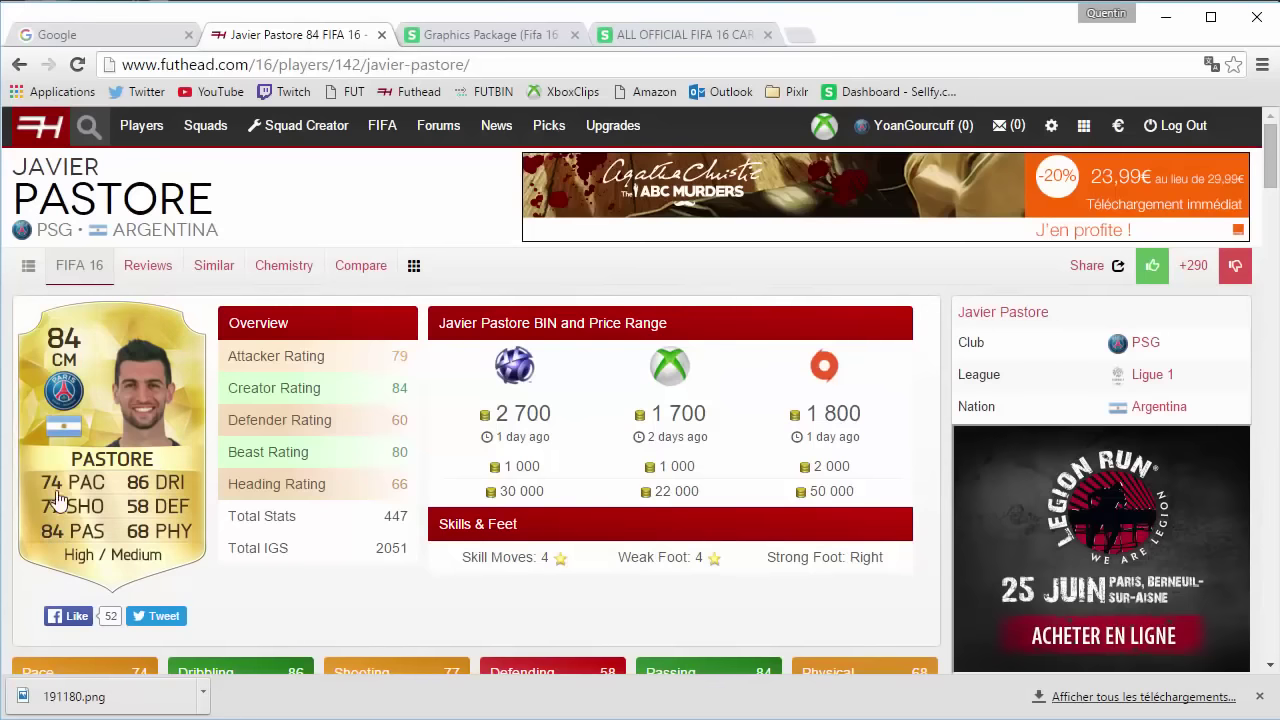
key(alt+Tab)
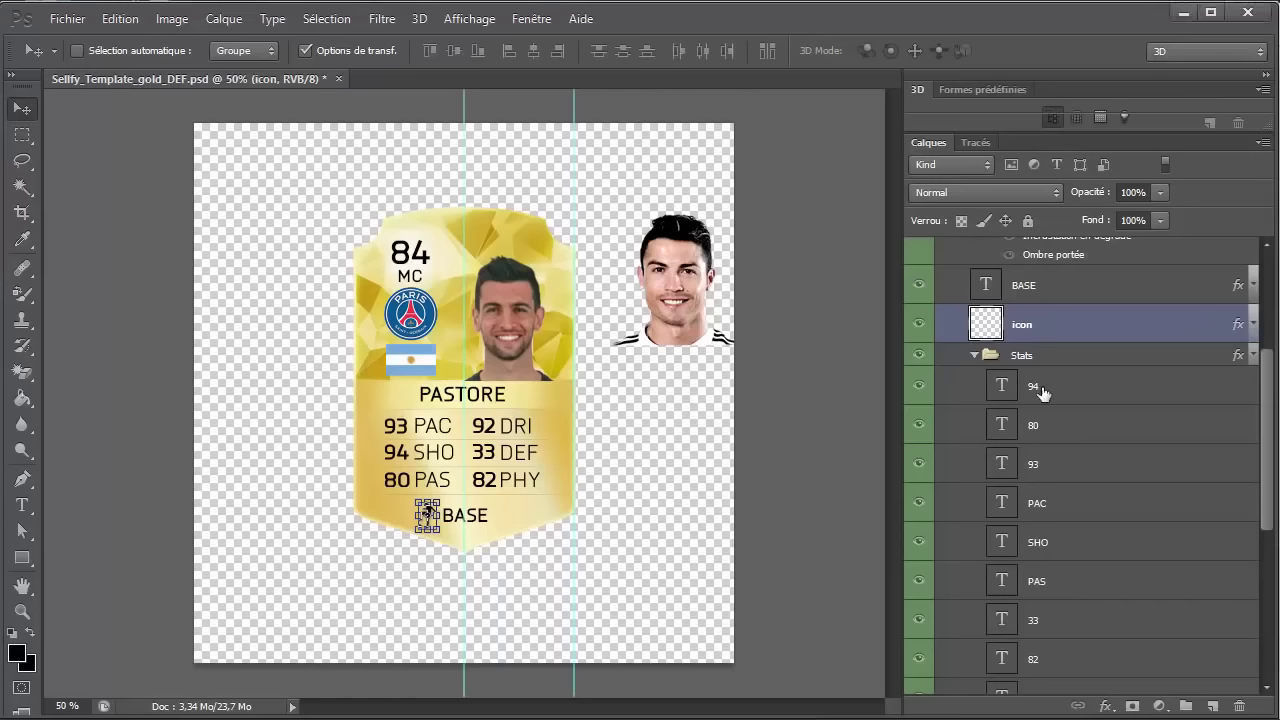
Set shooting to 77, passing to 84, pace to 74, and relabel PAC/SHO as VIT/TIR
double_click(997, 393)
text(7)
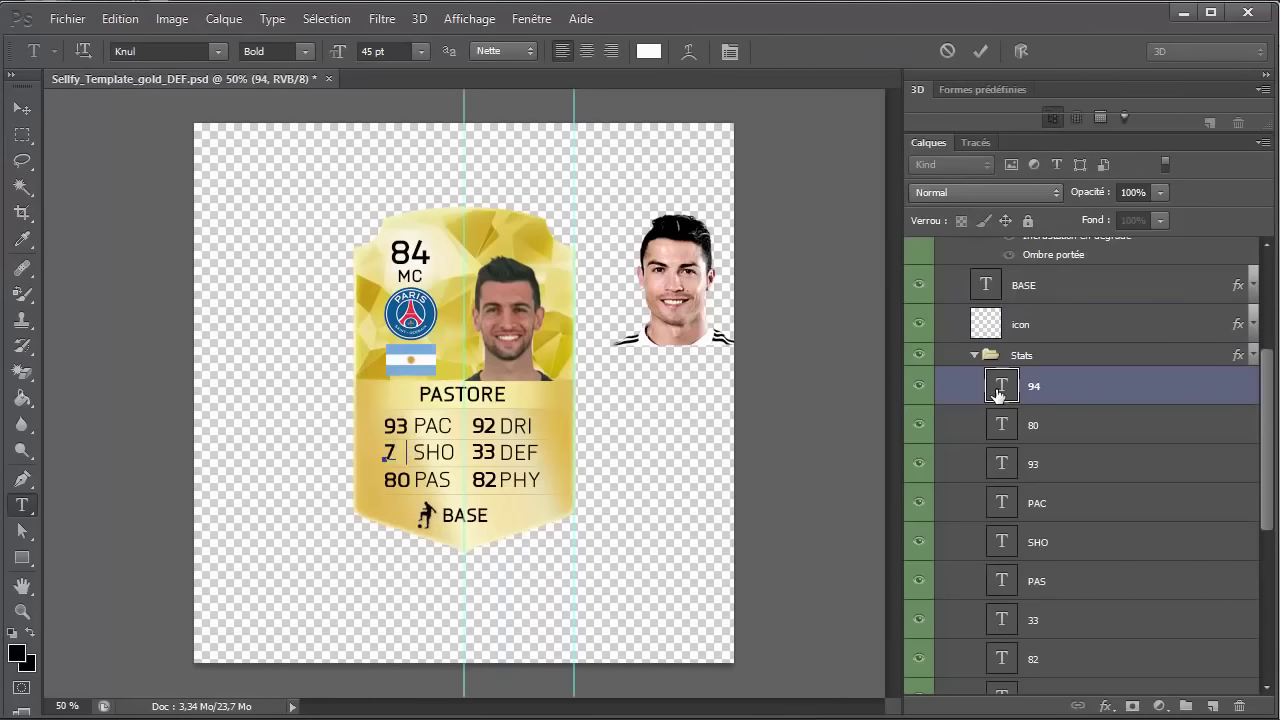
text(7)
double_click(1003, 424)
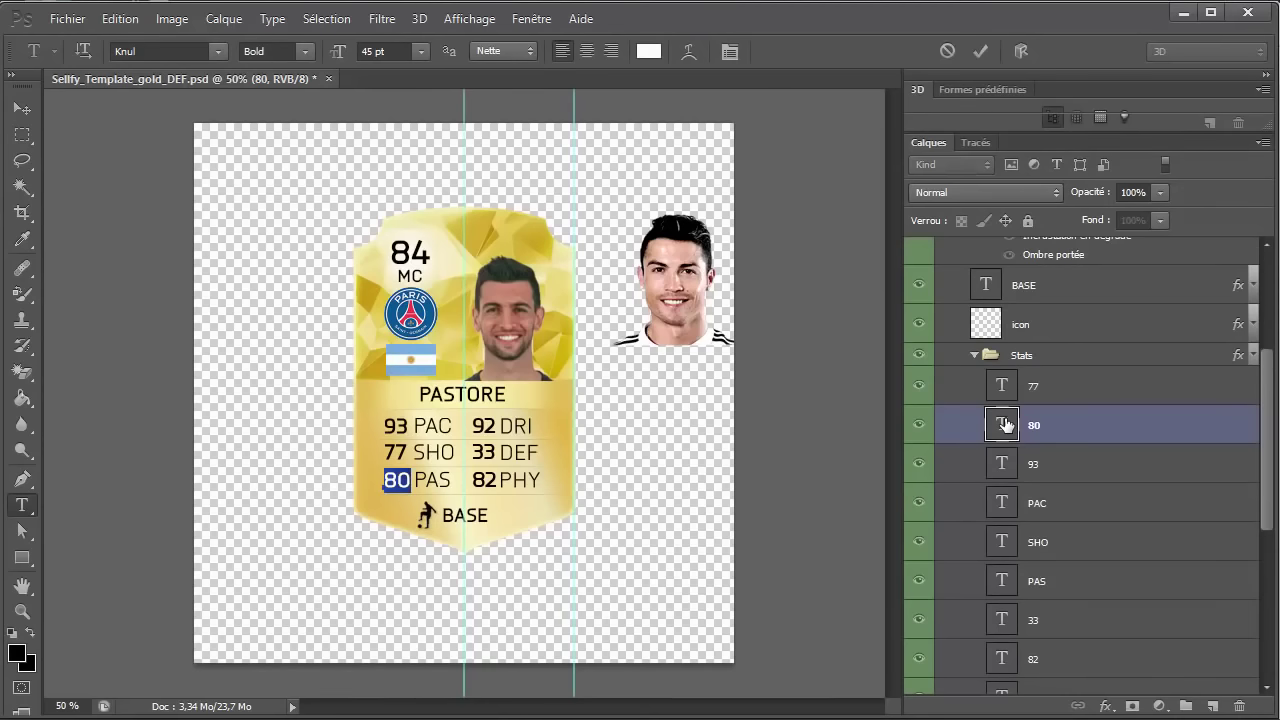
text(84)
double_click(1003, 463)
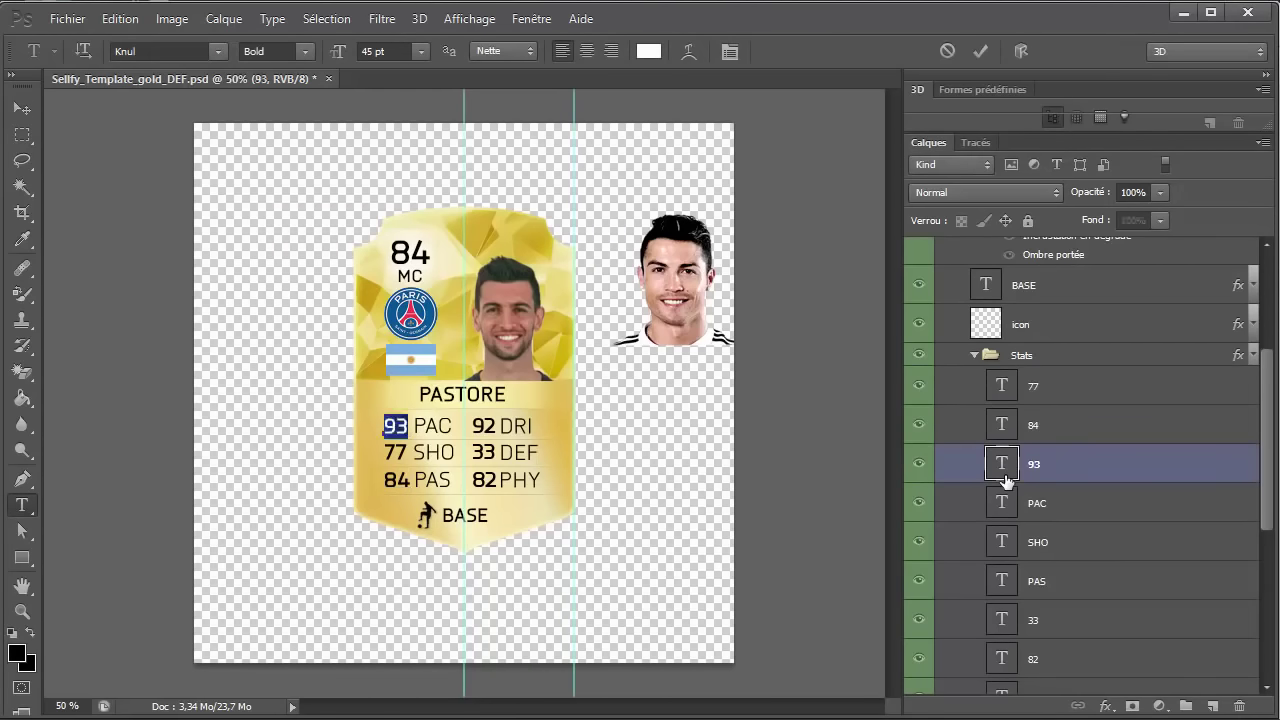
text(74)
double_click(997, 502)
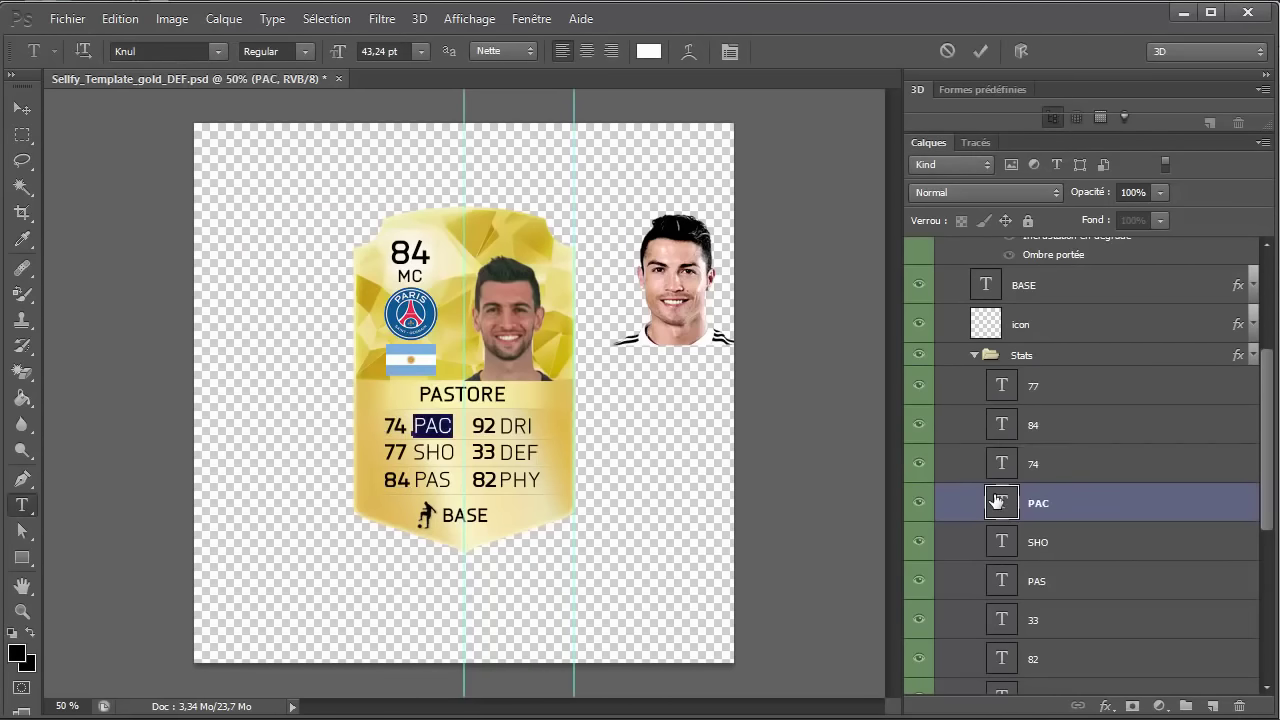
text(VIT)
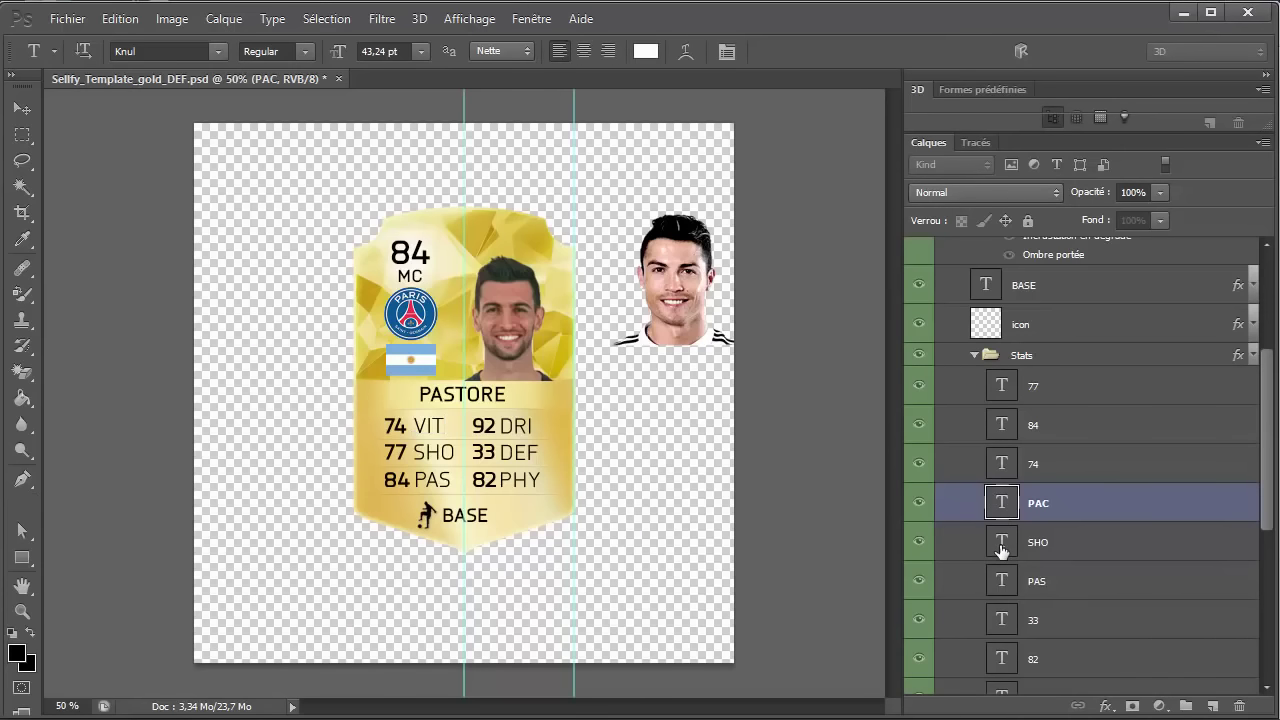
double_click(1001, 543)
text(TIR)
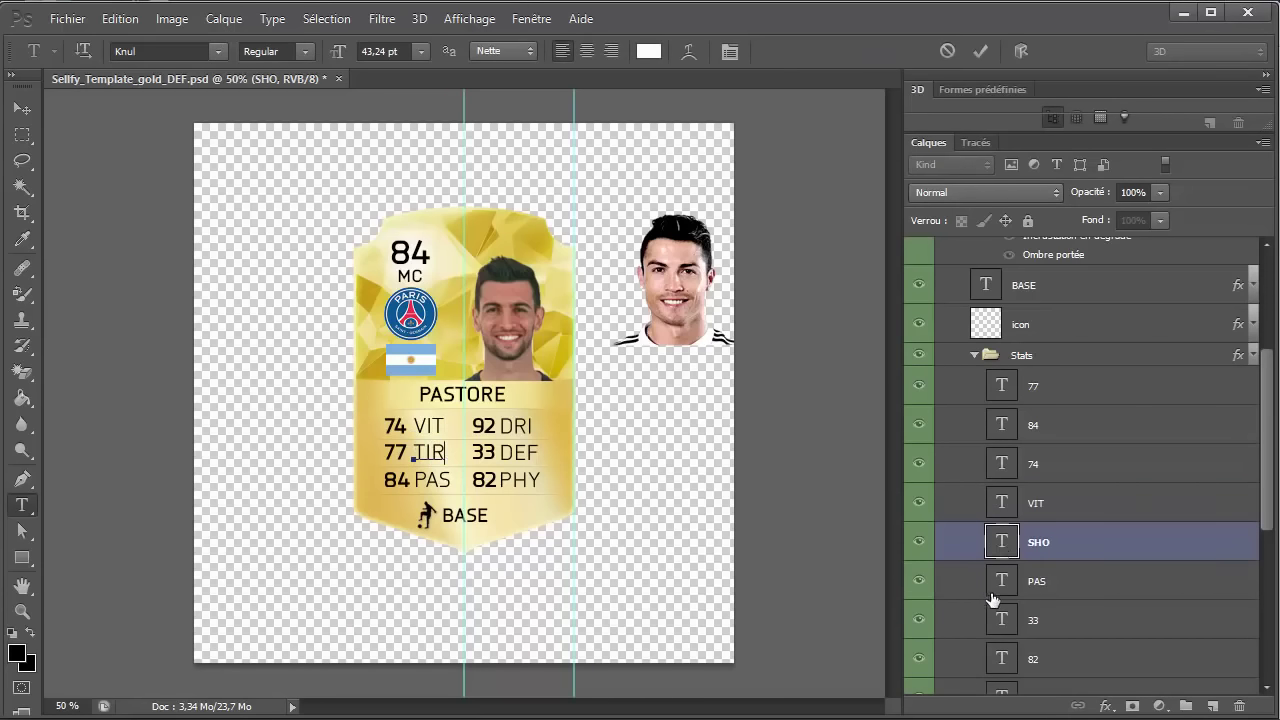
Set defending to 58, physical to 68 and dribbling to 86
scroll(1003, 590, down, 3)
double_click(1003, 503)
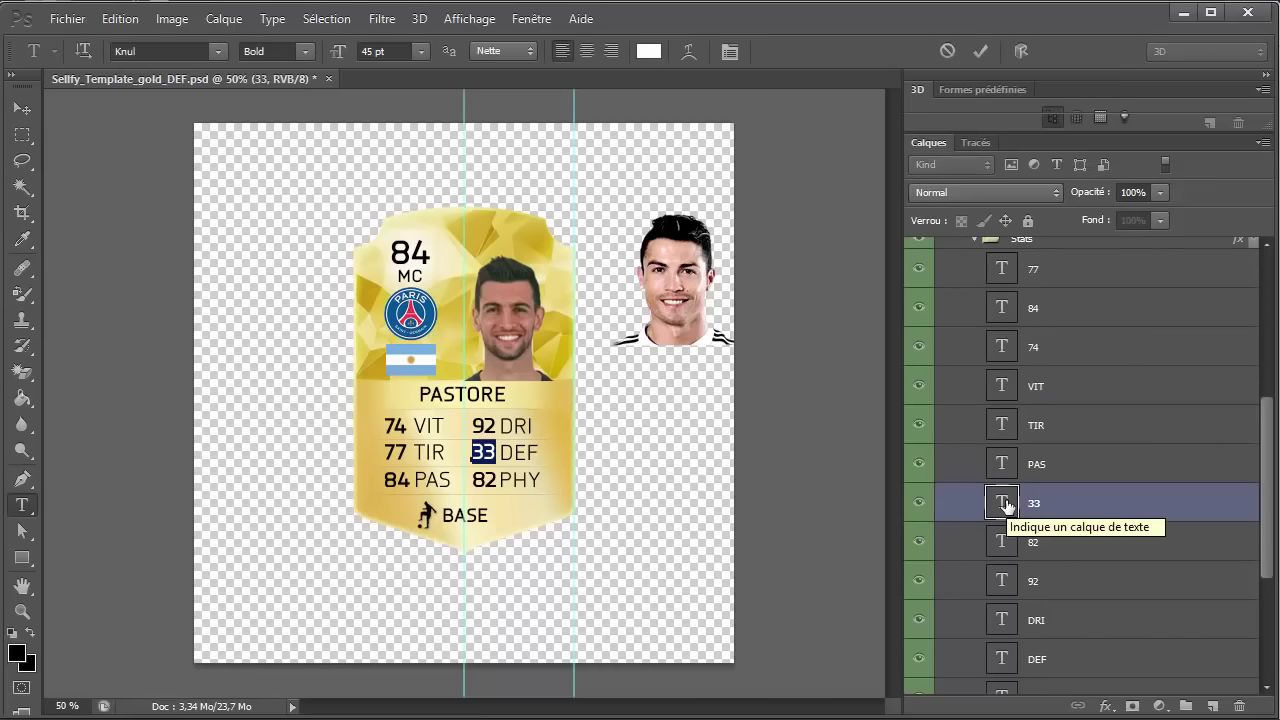
text(58)
key(ctrl+Return)
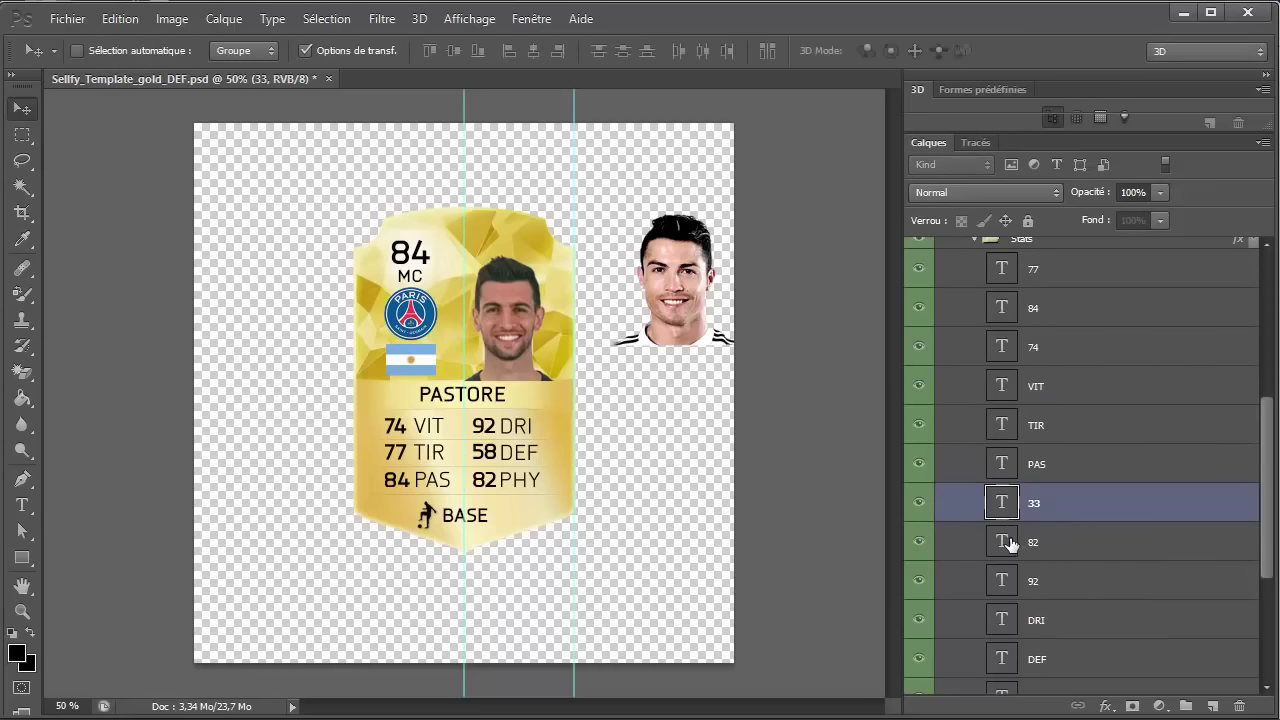
click(1010, 543)
double_click(1003, 541)
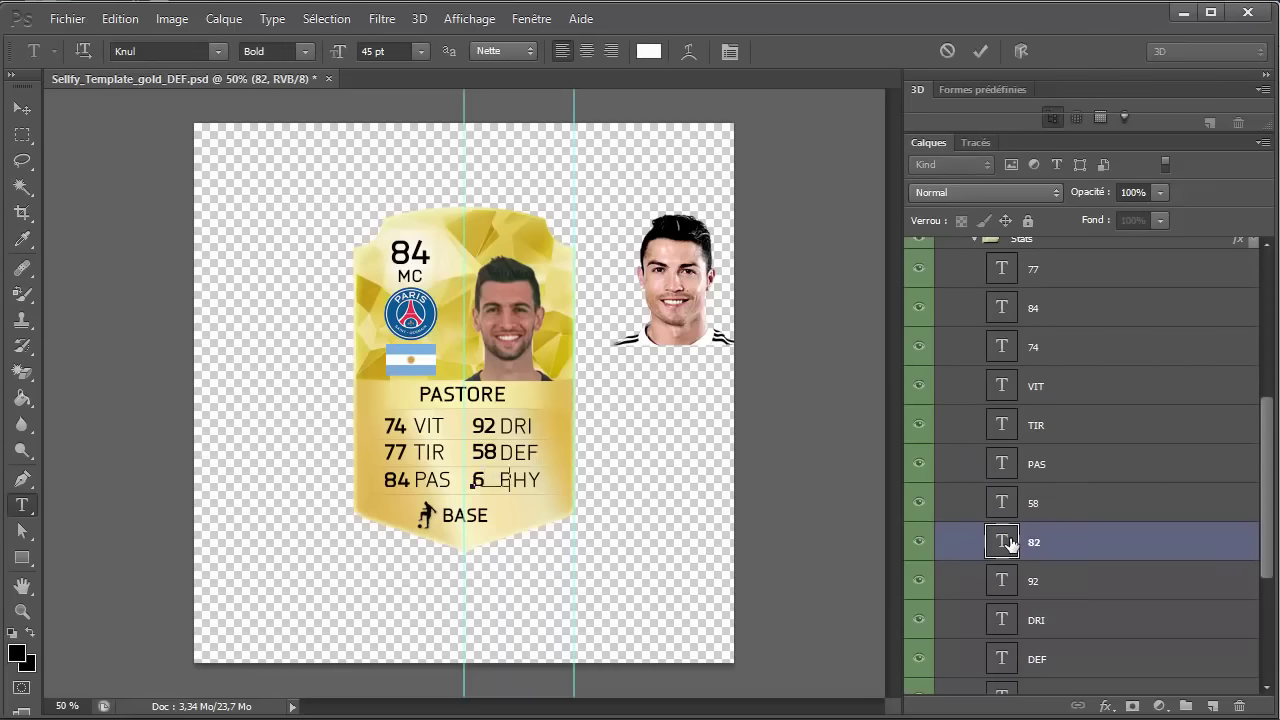
key(ctrl+Return)
click(1005, 588)
double_click(1005, 588)
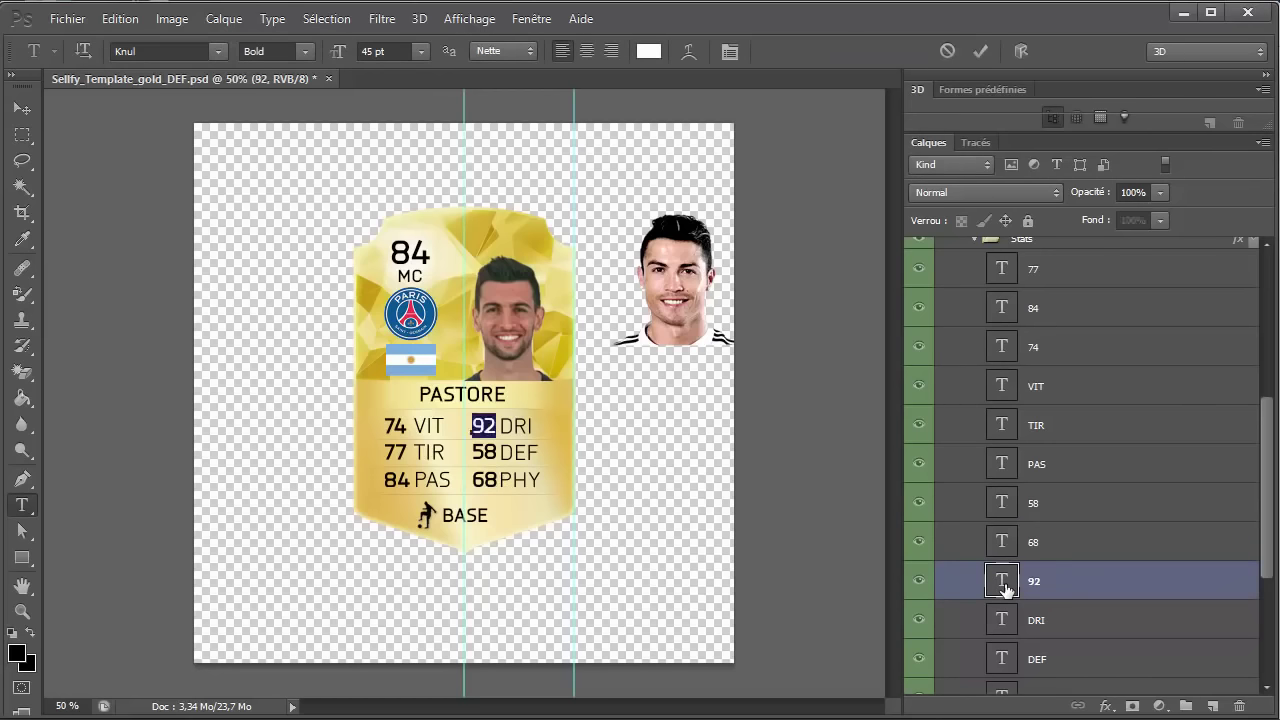
text(86)
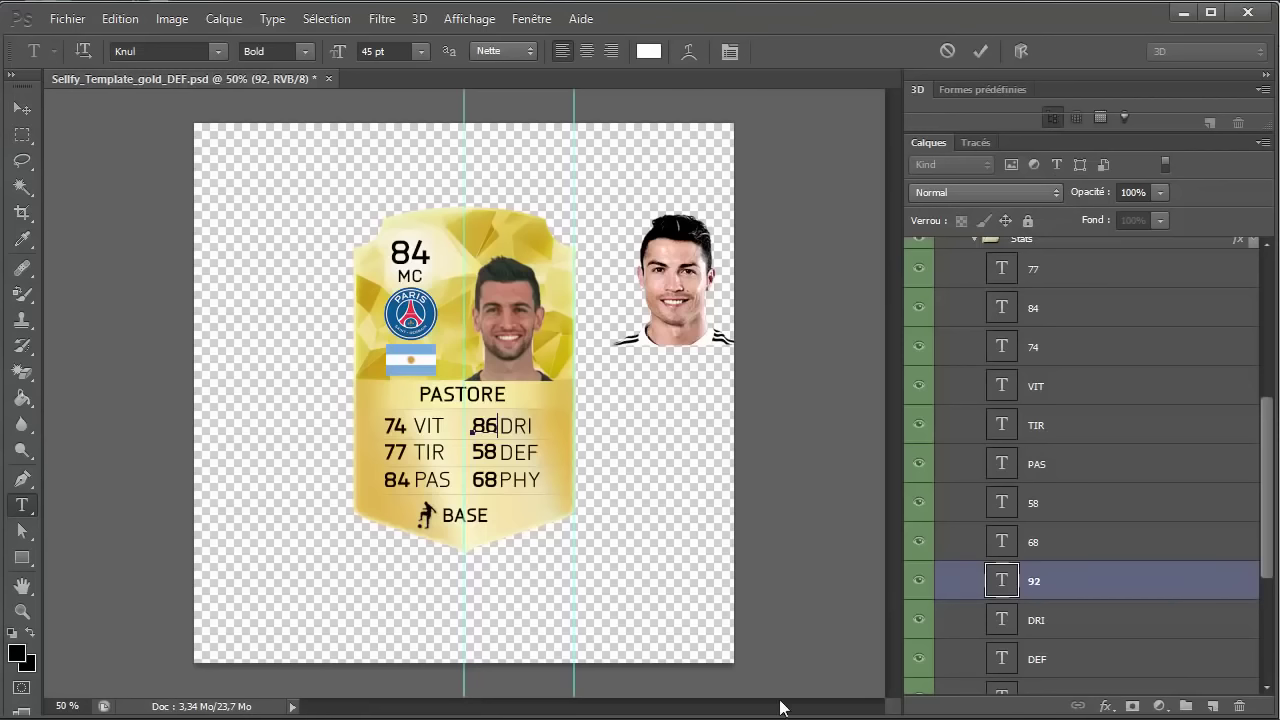
scroll(956, 605, up, 1)
scroll(990, 415, up, 3)
Confirm the 86 dribbling rating, collapse the Stats group and clear the layer selection
key(v)
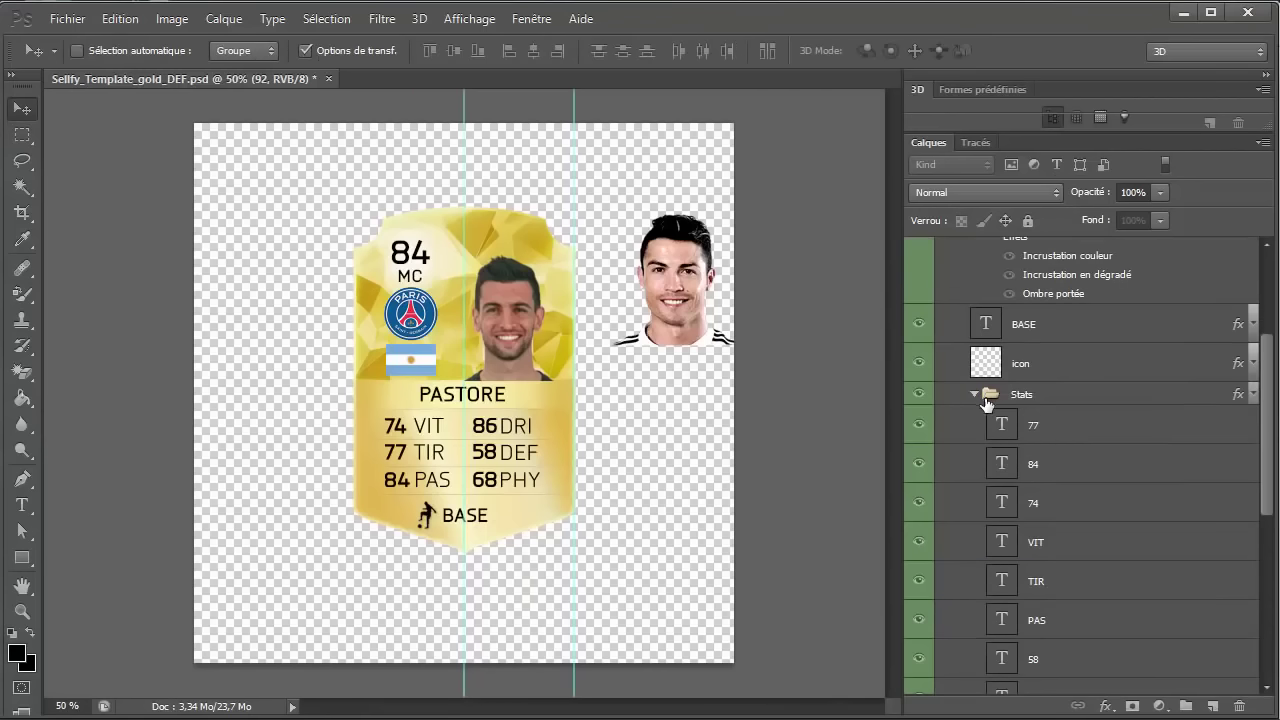
click(974, 396)
click(942, 389)
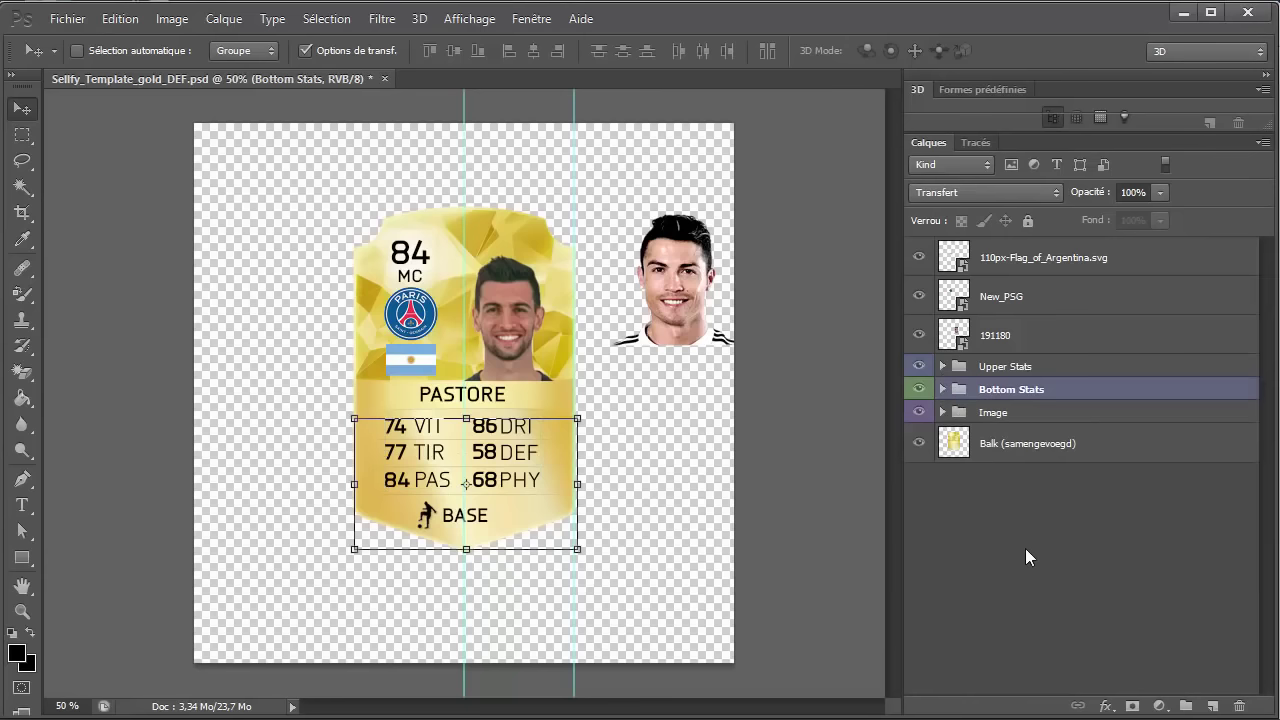
click(1025, 548)
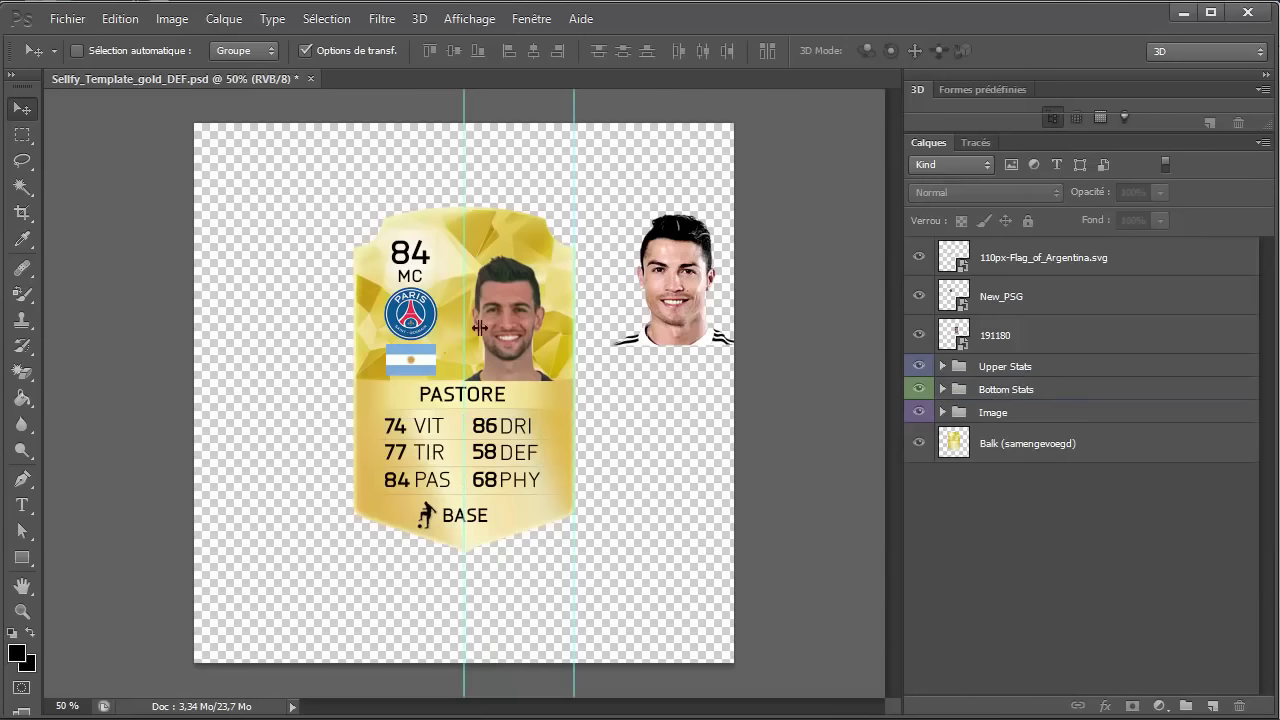
Start Save As (Enregistrer sous) and go to the Images > CARTES folder
click(68, 19)
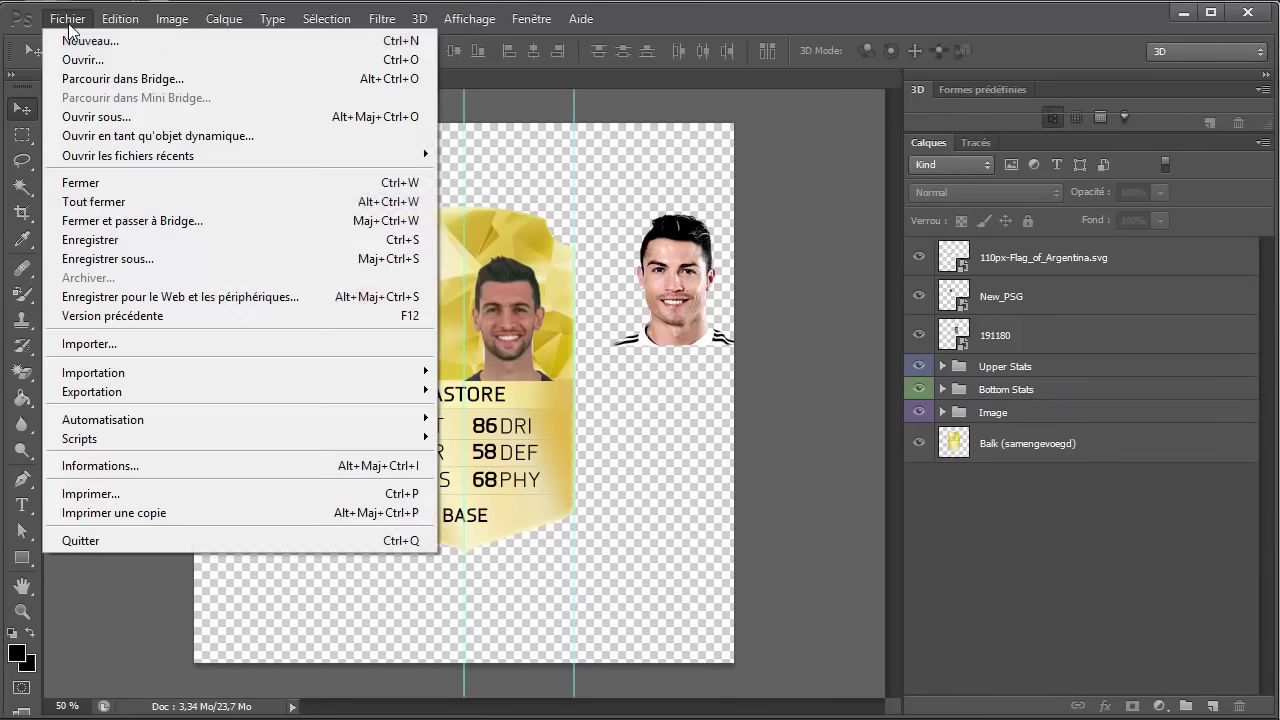
click(152, 259)
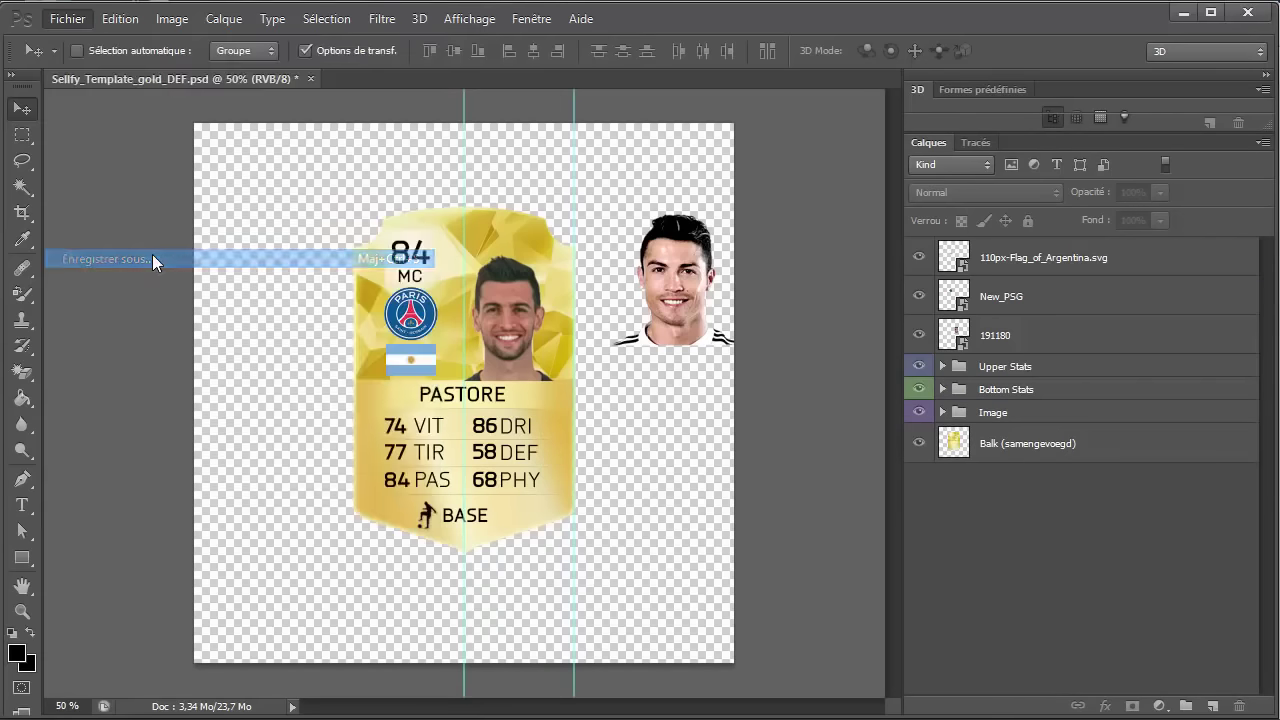
click(345, 220)
double_click(501, 174)
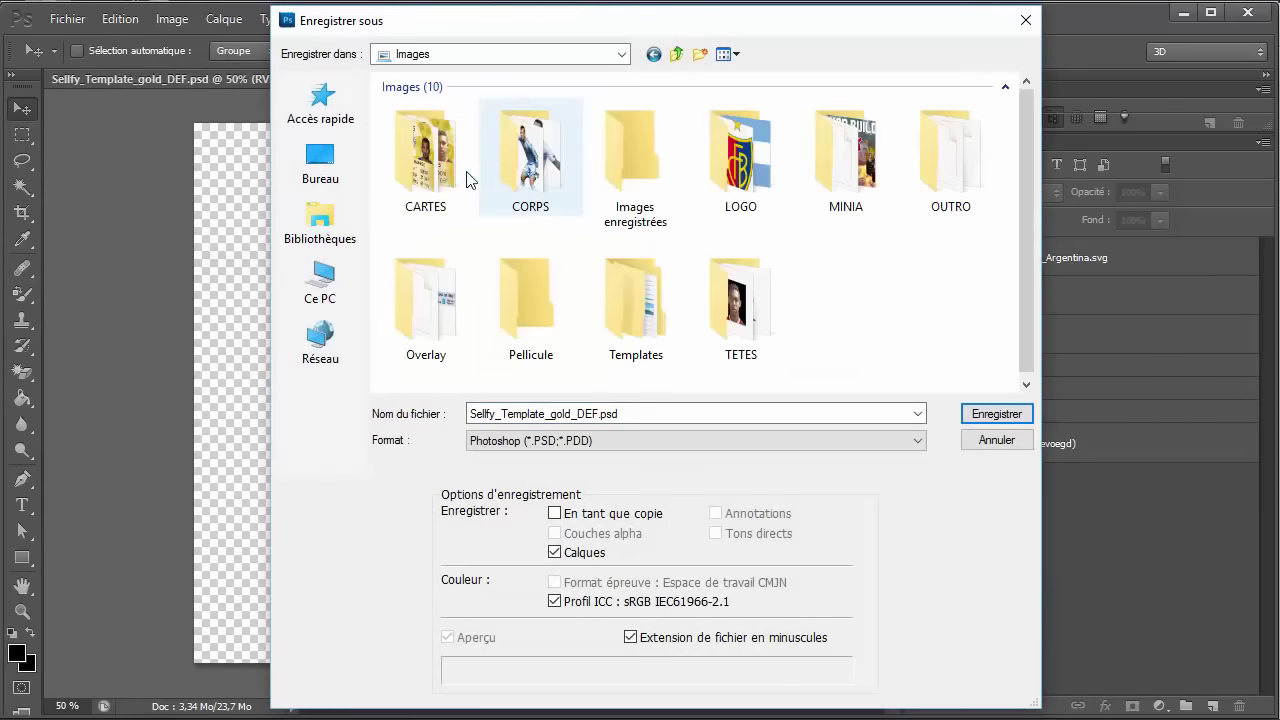
double_click(442, 172)
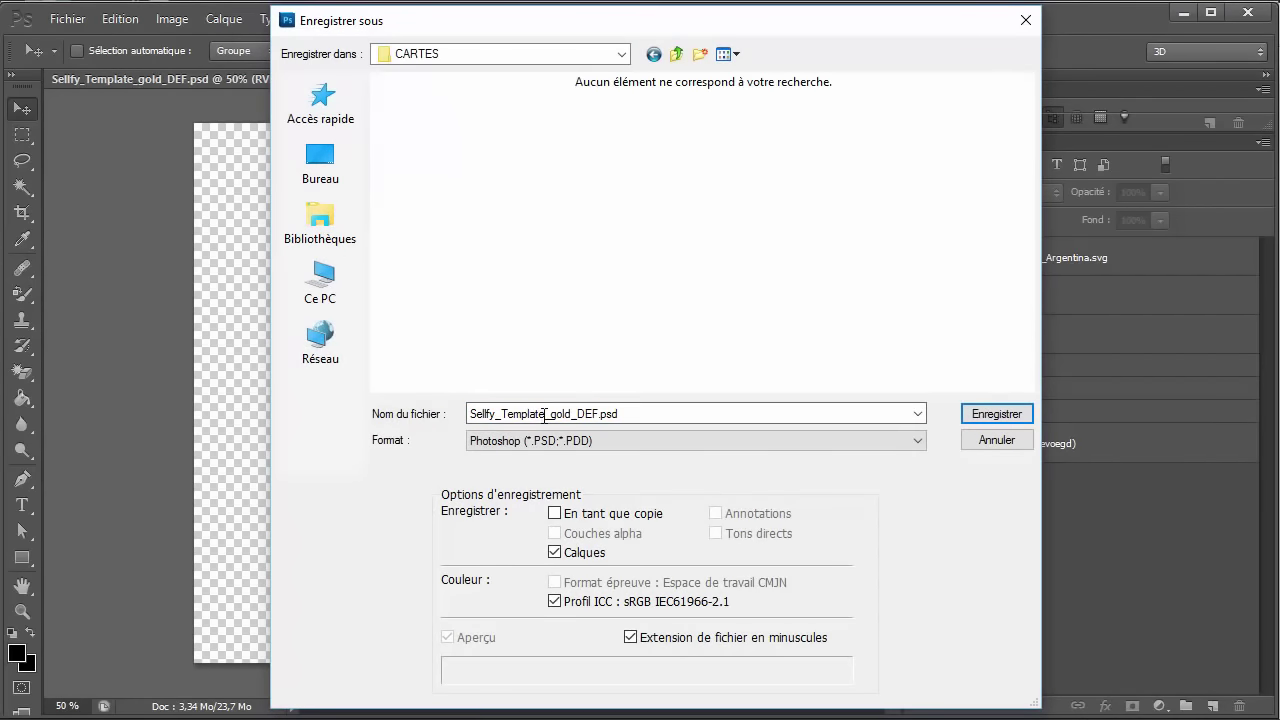
Save the card as PASTORE in PNG format, accepting the default PNG options
click(599, 414)
drag(599, 414, 437, 421)
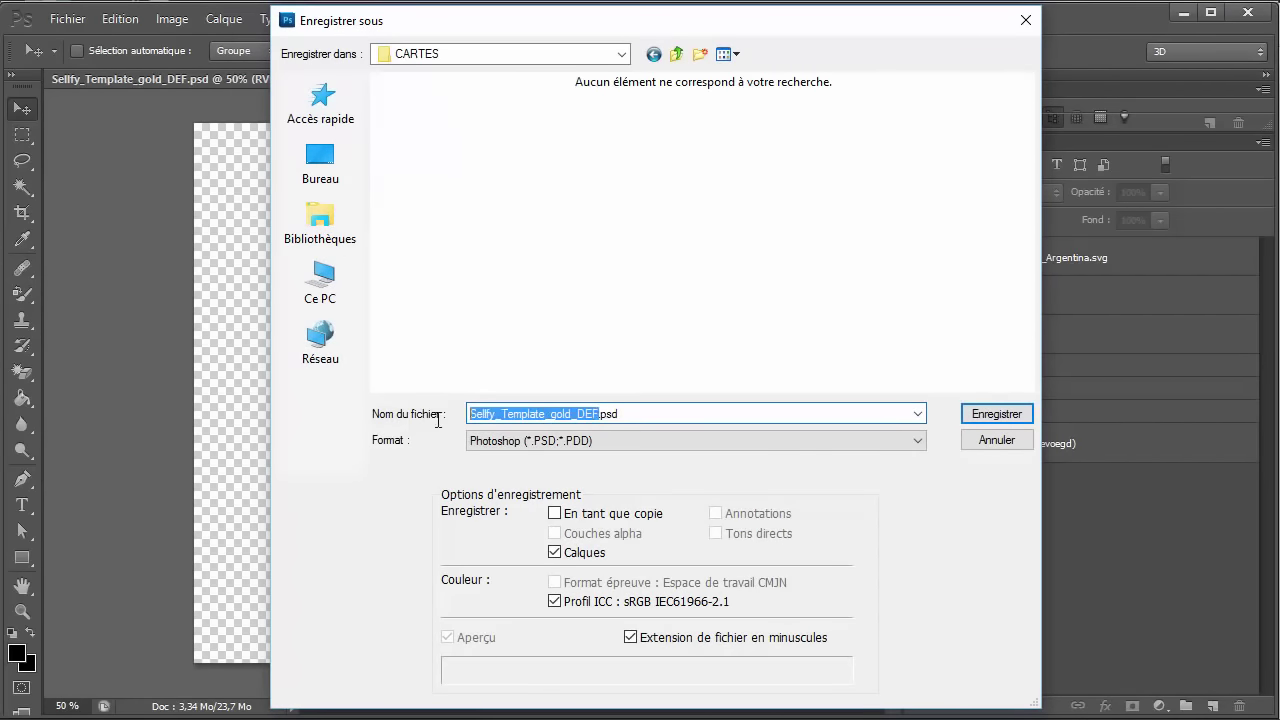
text(PASTORE)
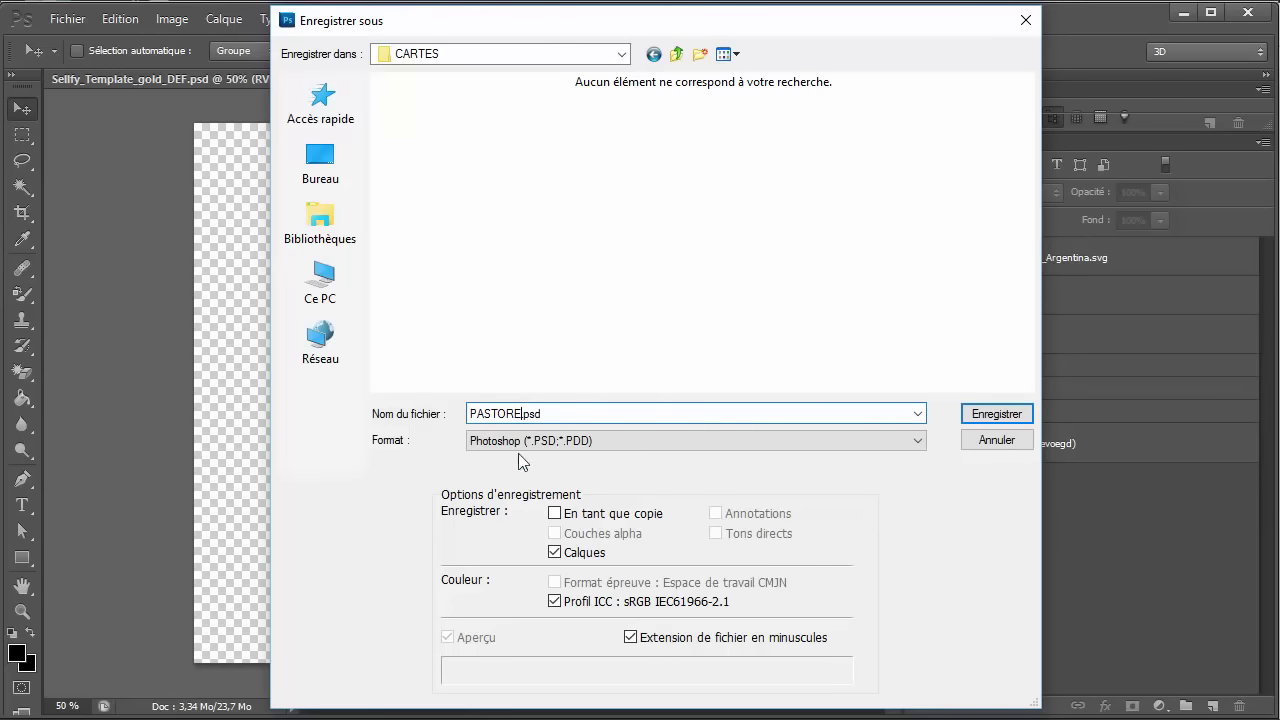
click(604, 441)
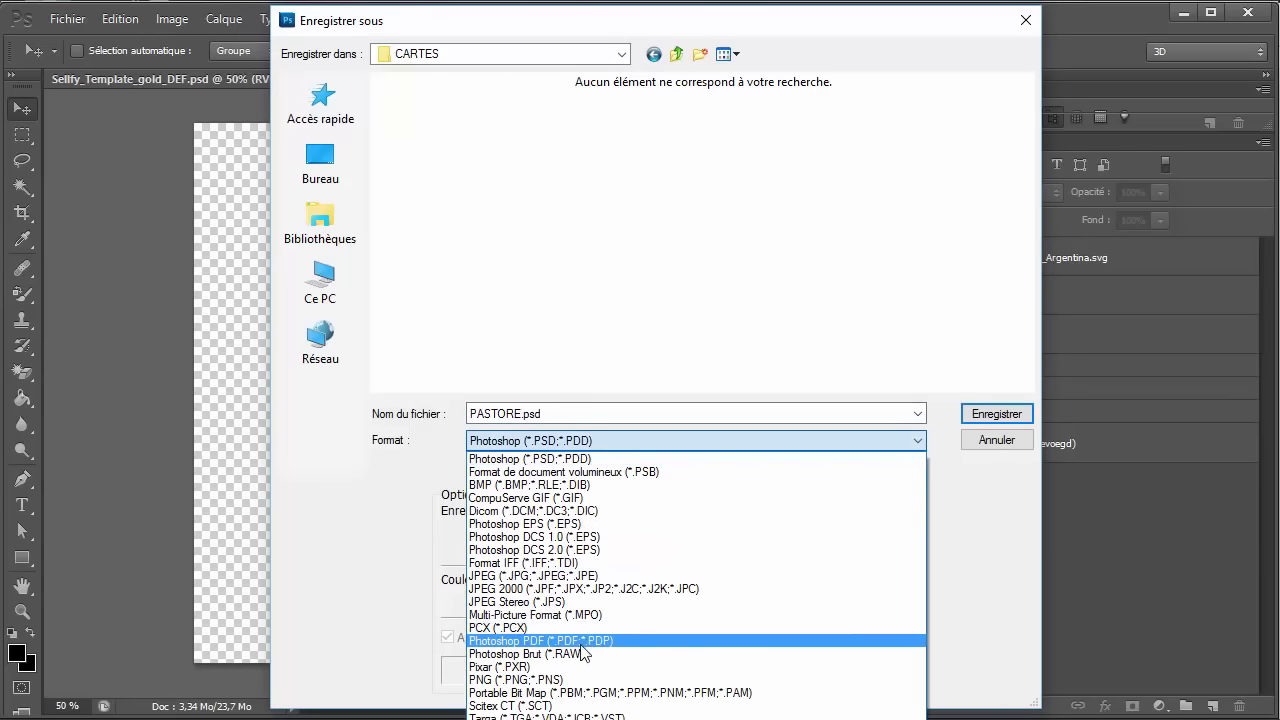
click(548, 680)
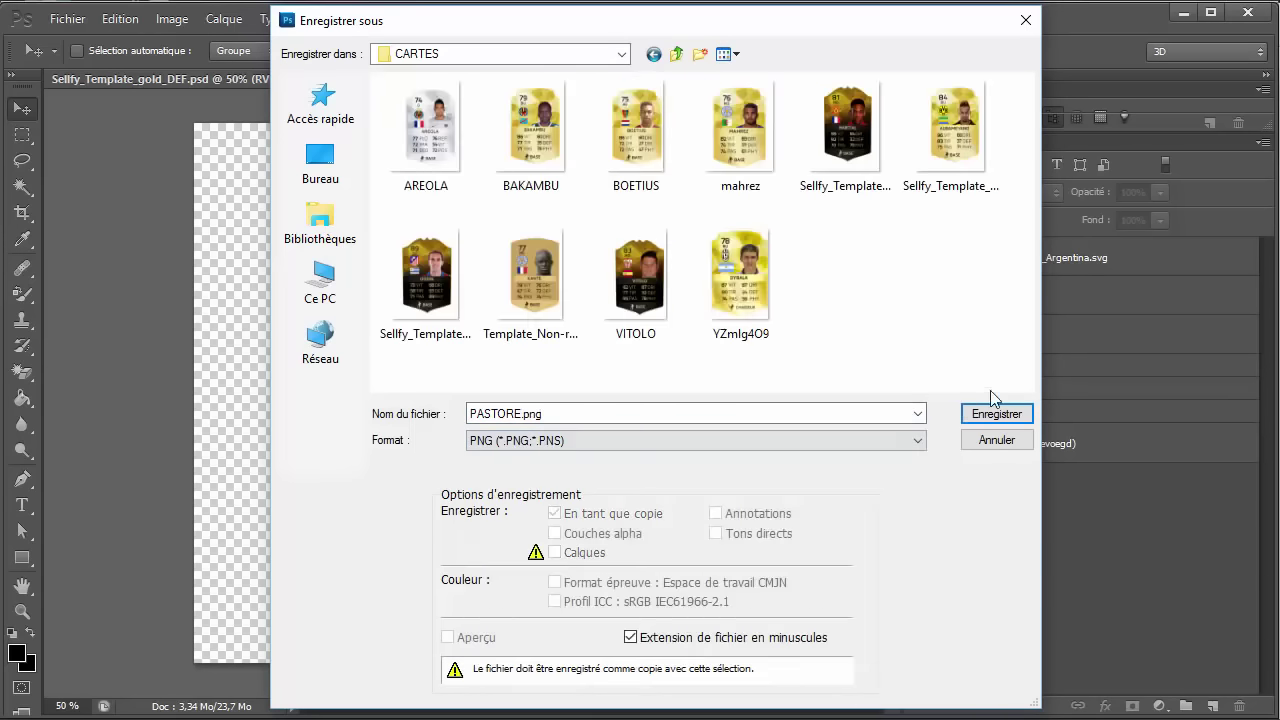
click(994, 412)
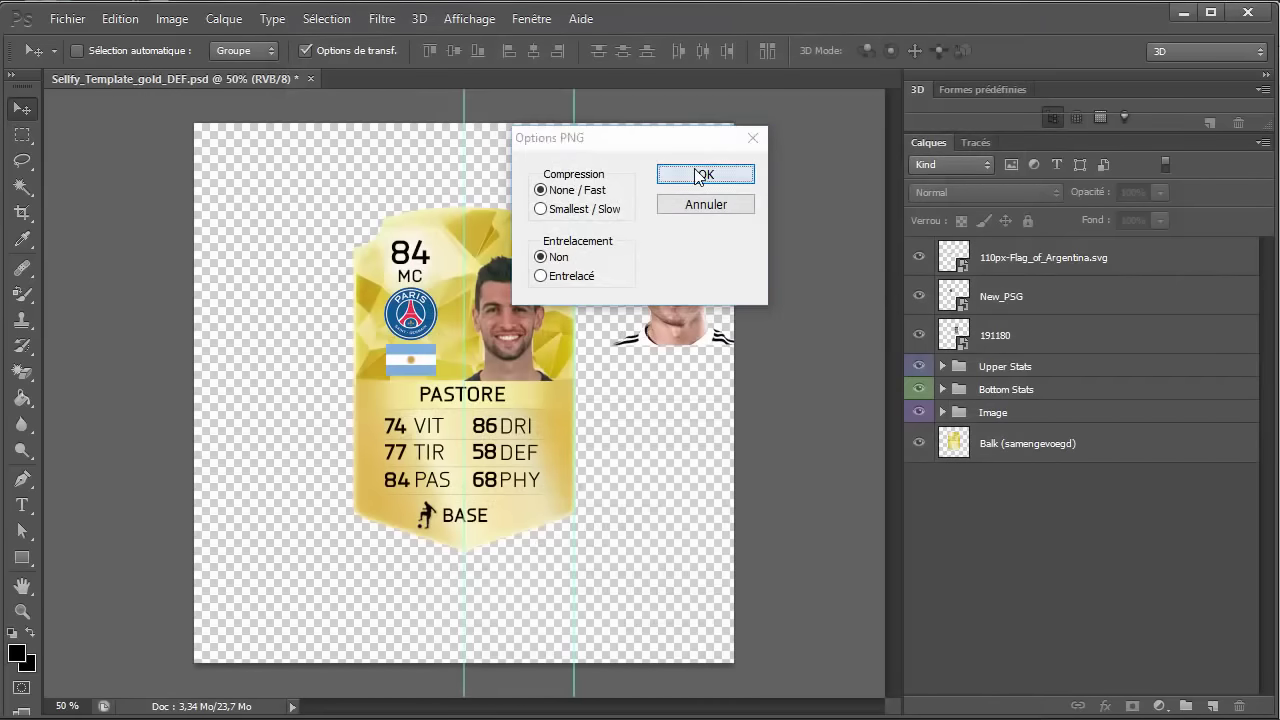
click(703, 176)
Close the card template, discarding its unsaved changes
click(87, 30)
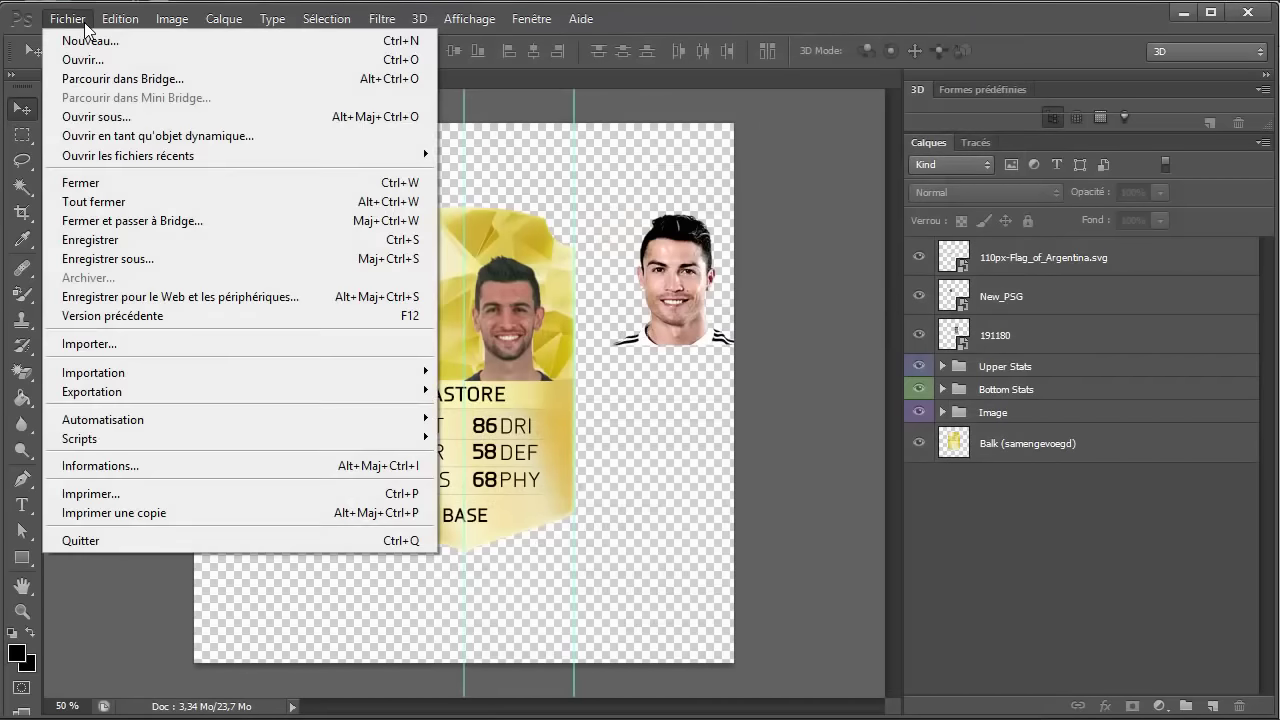
key(Escape)
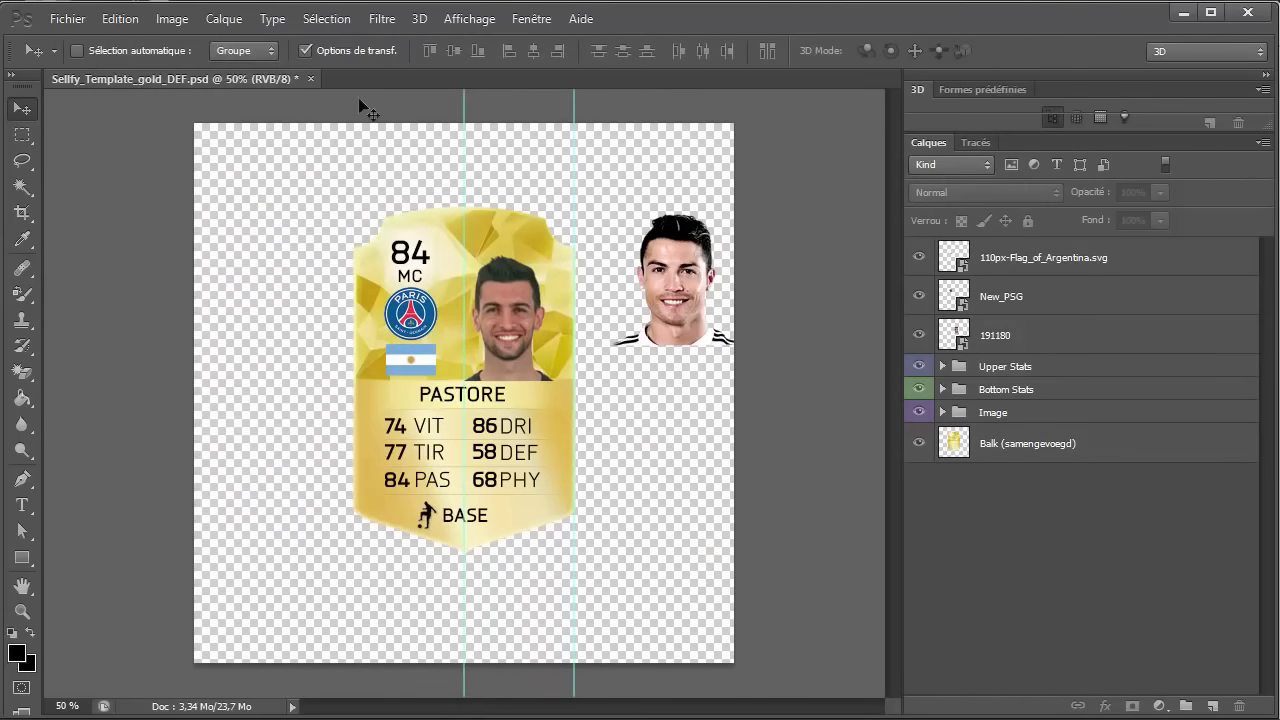
key(ctrl+q)
click(636, 295)
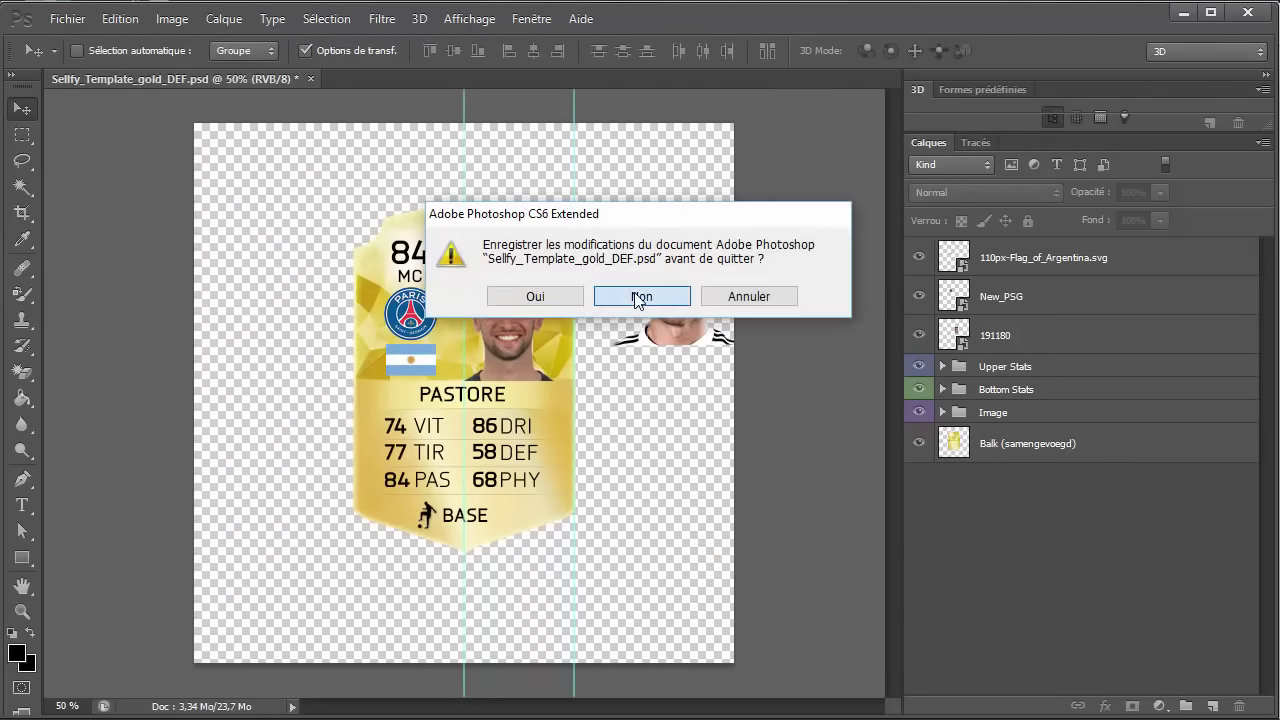
Reopen PASTORE.png and crop it tightly around the card
click(70, 19)
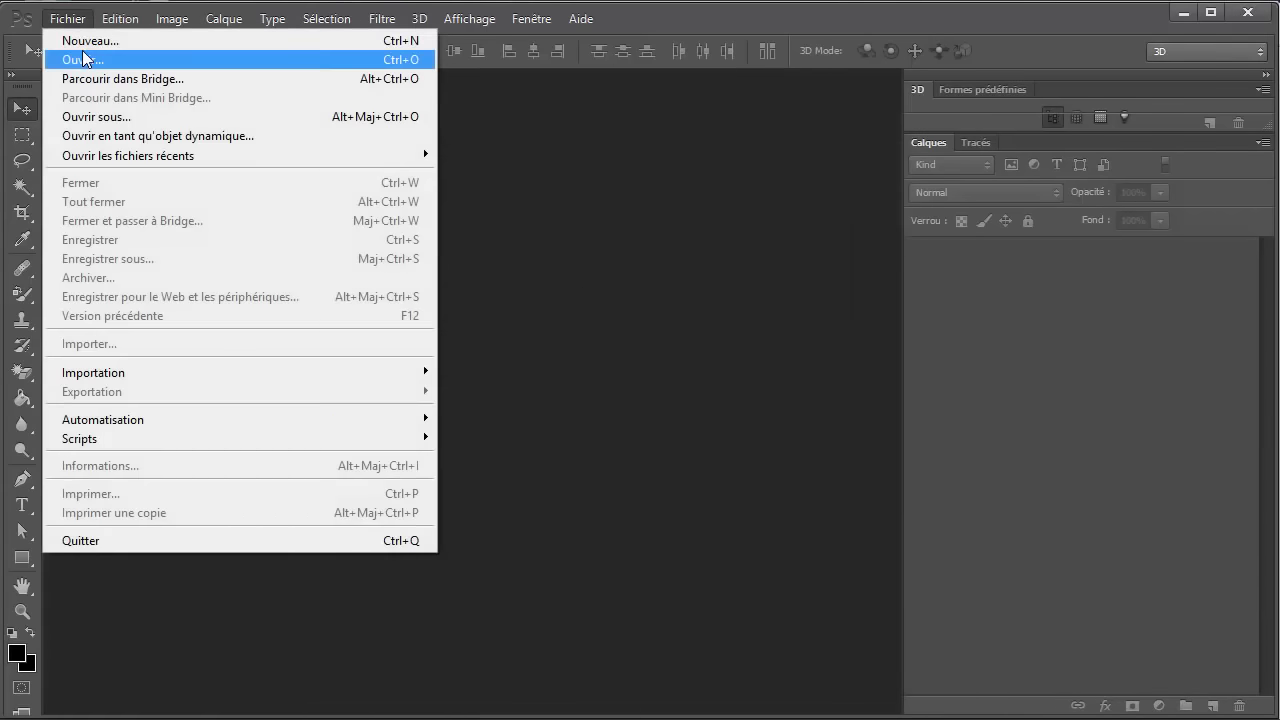
click(40, 54)
double_click(805, 147)
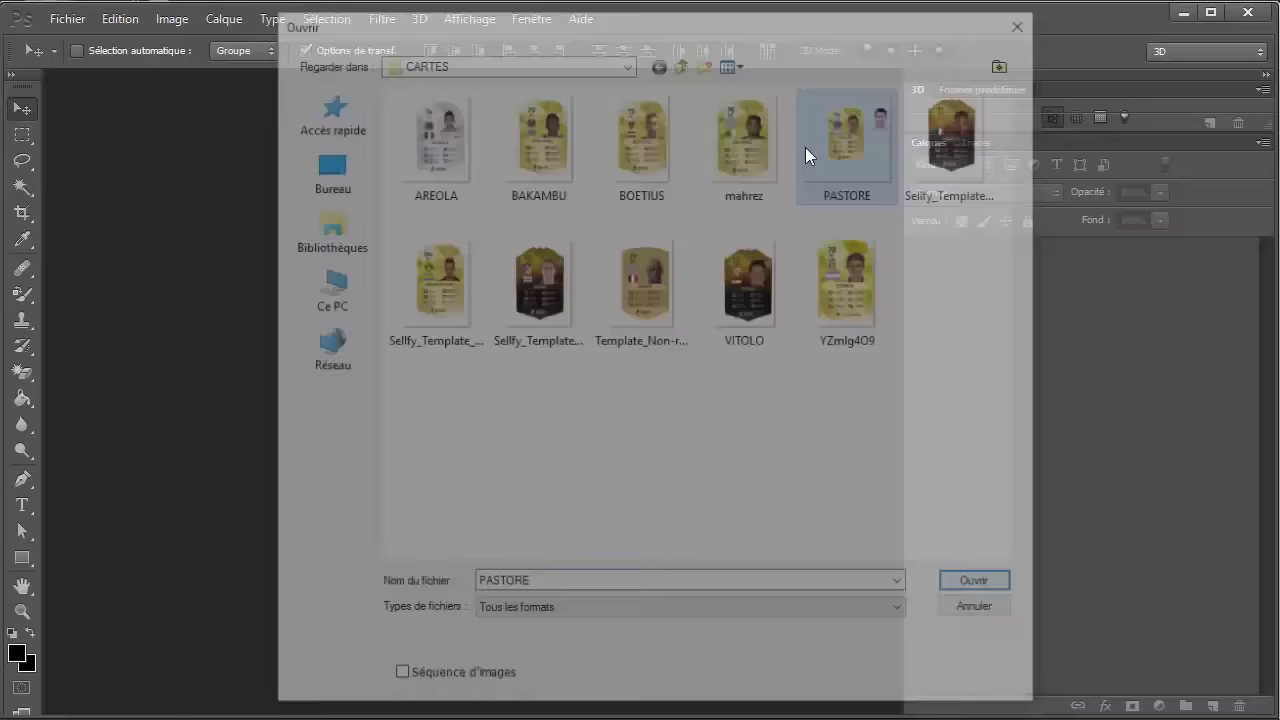
click(22, 213)
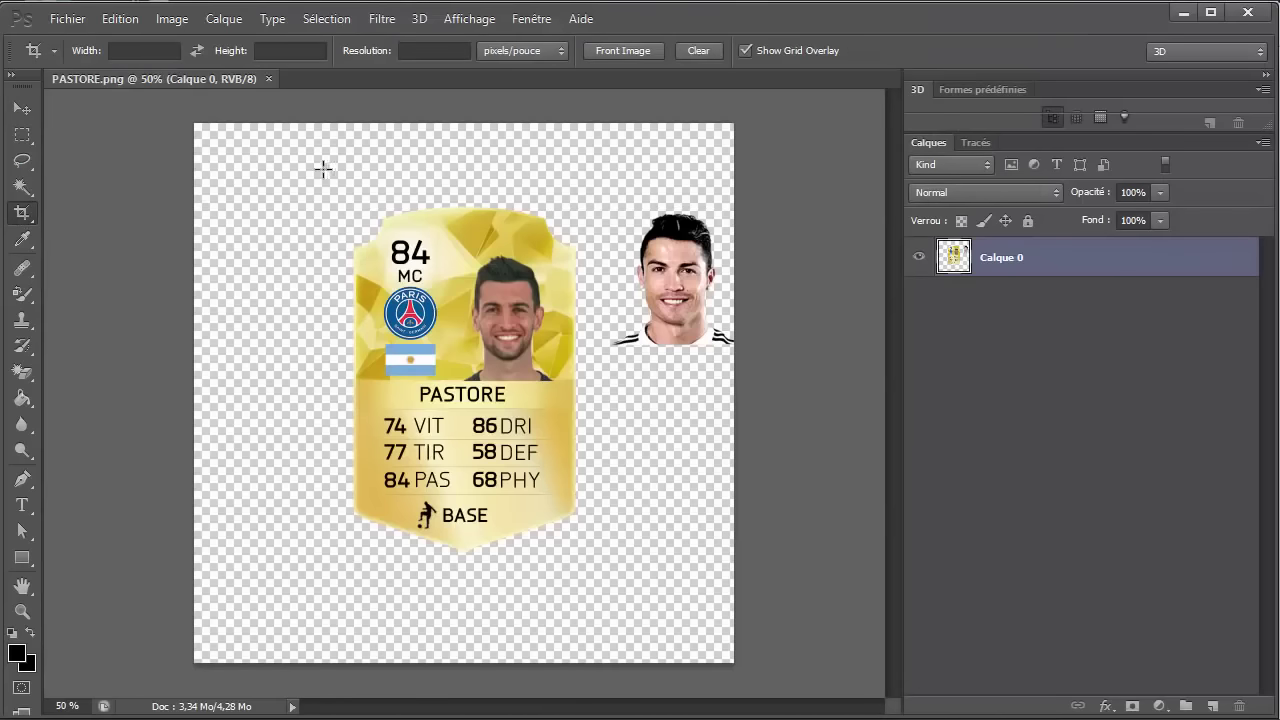
drag(330, 167, 607, 584)
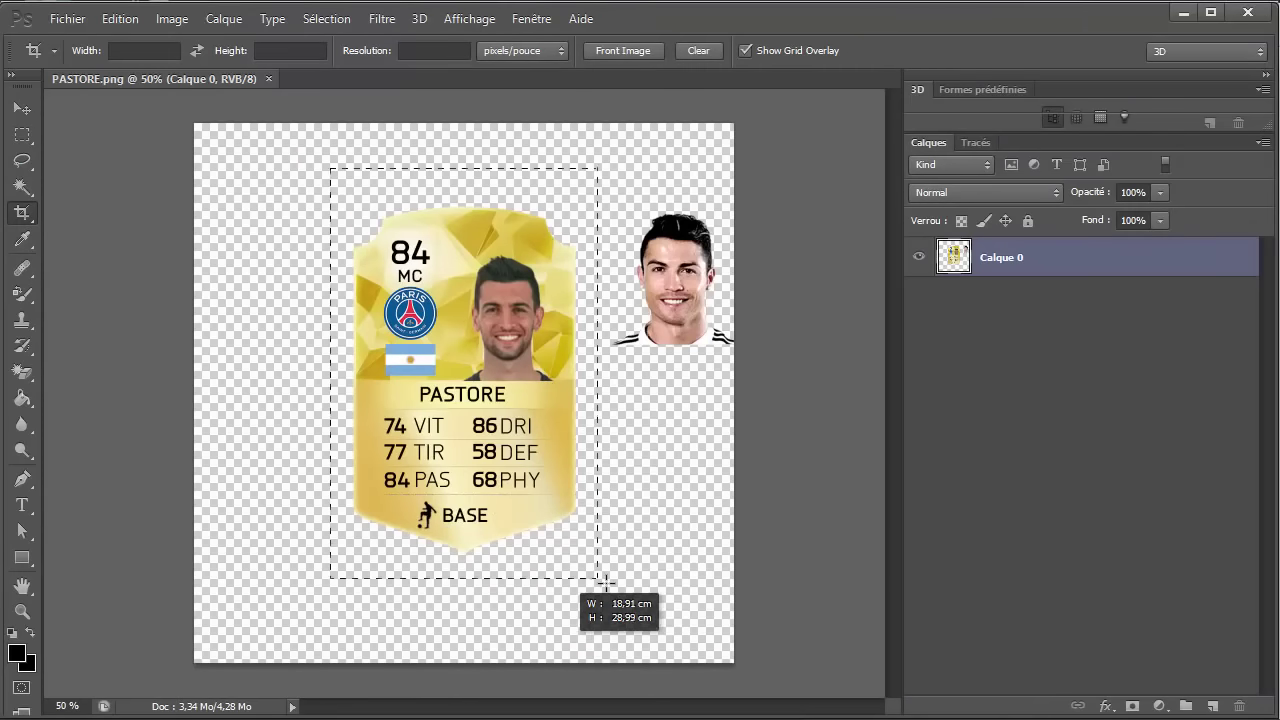
key(Return)
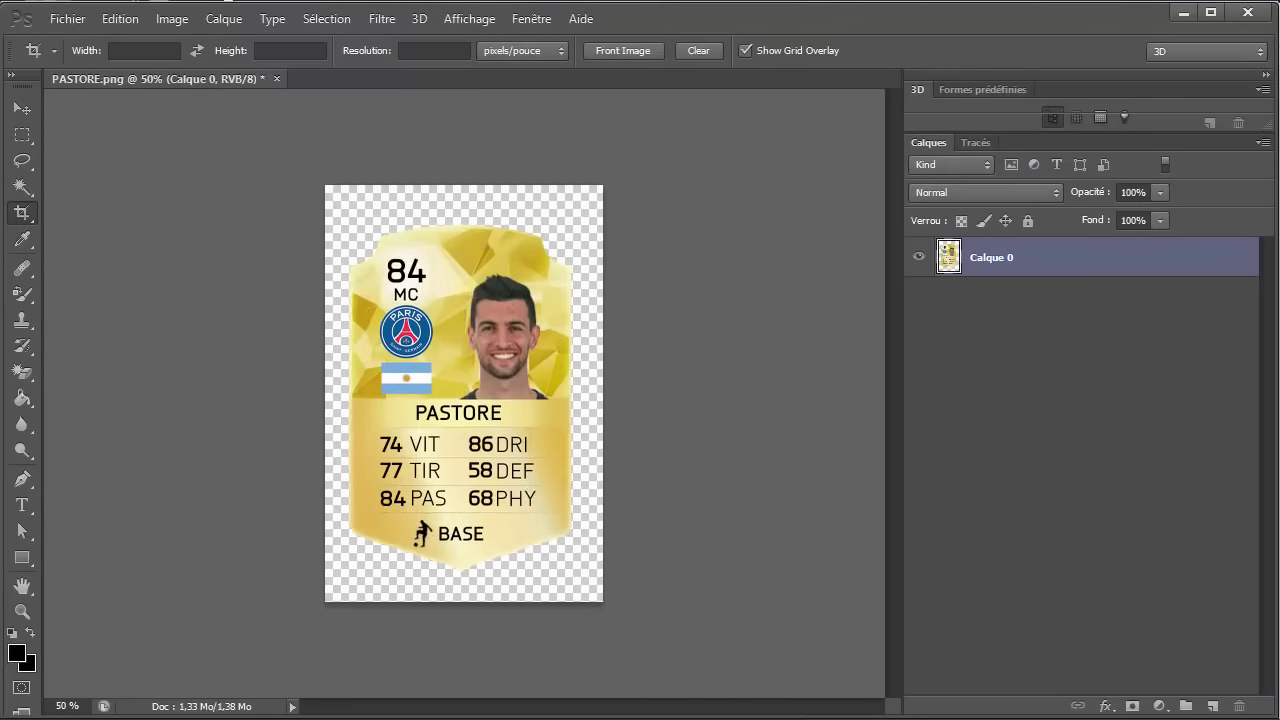
click(68, 18)
Save the cropped PASTORE.png, then open it from the CARTES folder in Photos
click(122, 238)
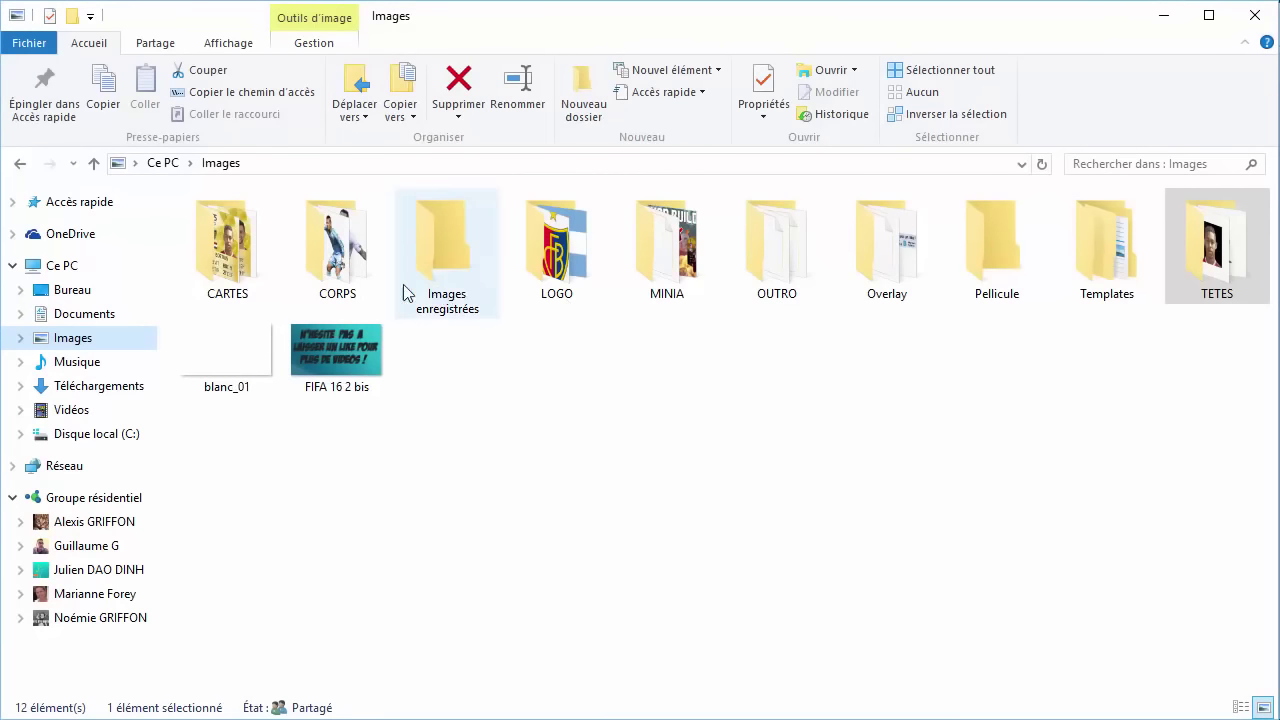
double_click(266, 270)
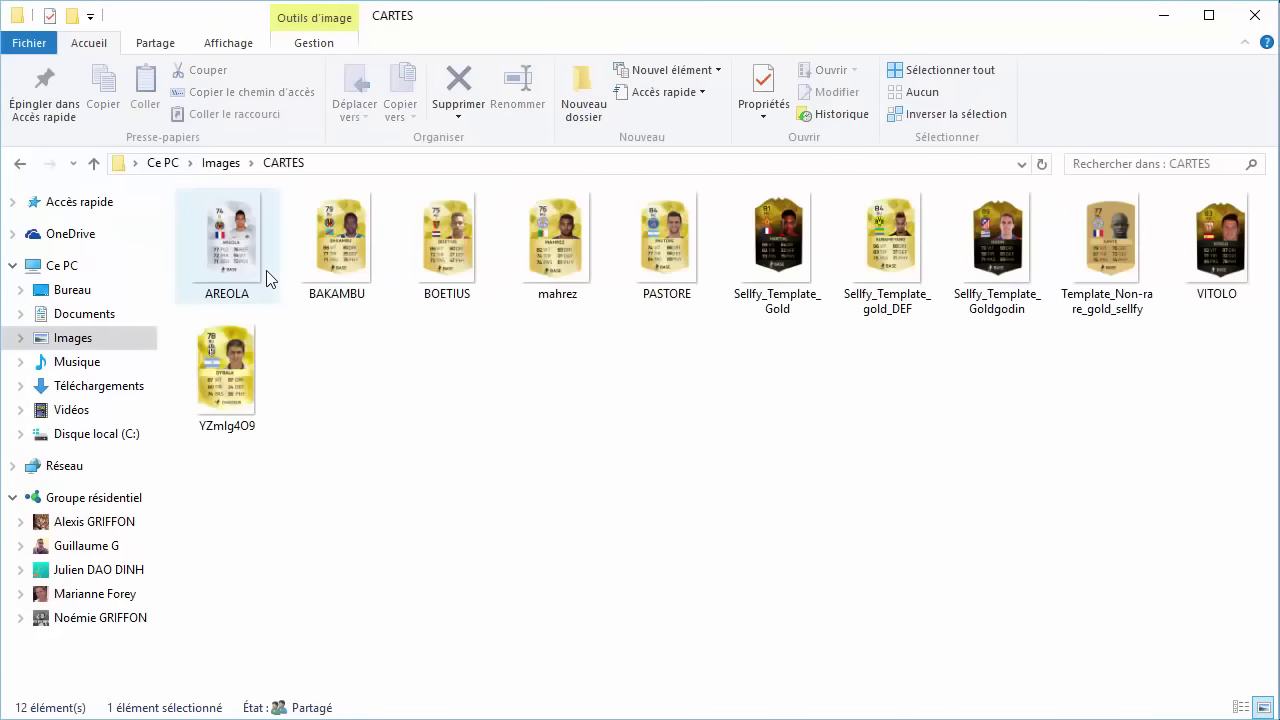
double_click(679, 250)
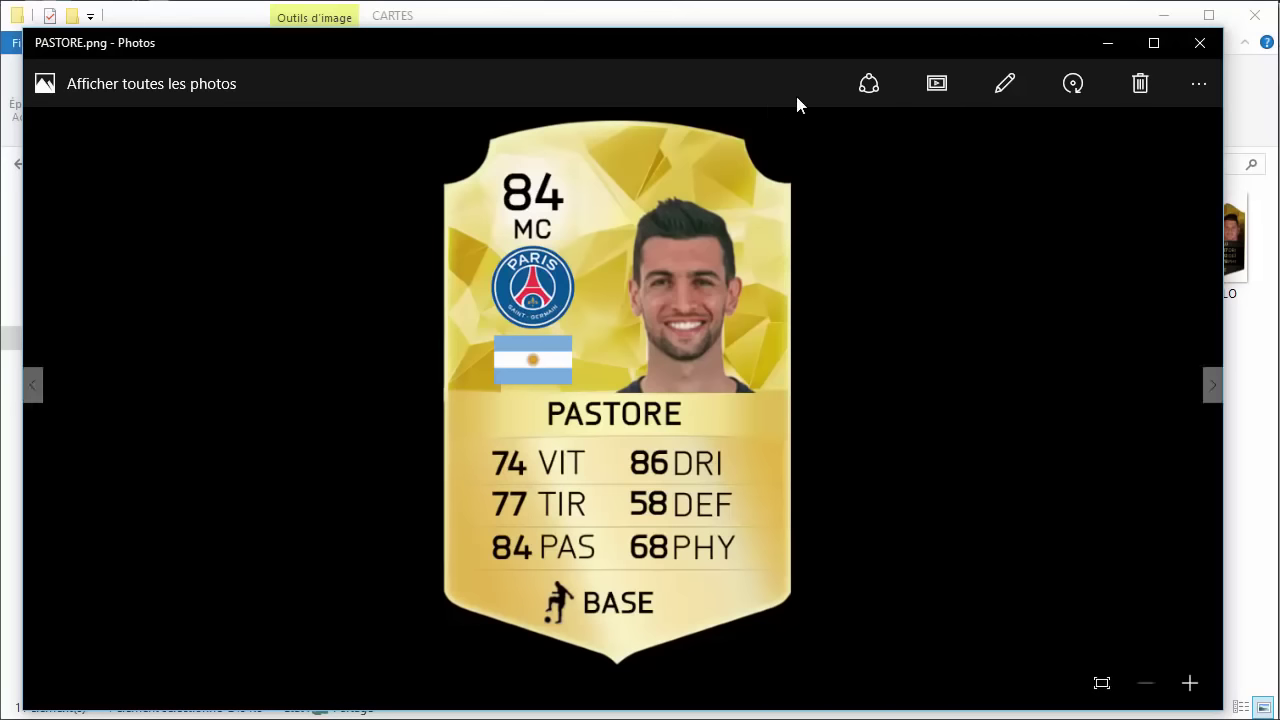
mouse_move(1199, 43)
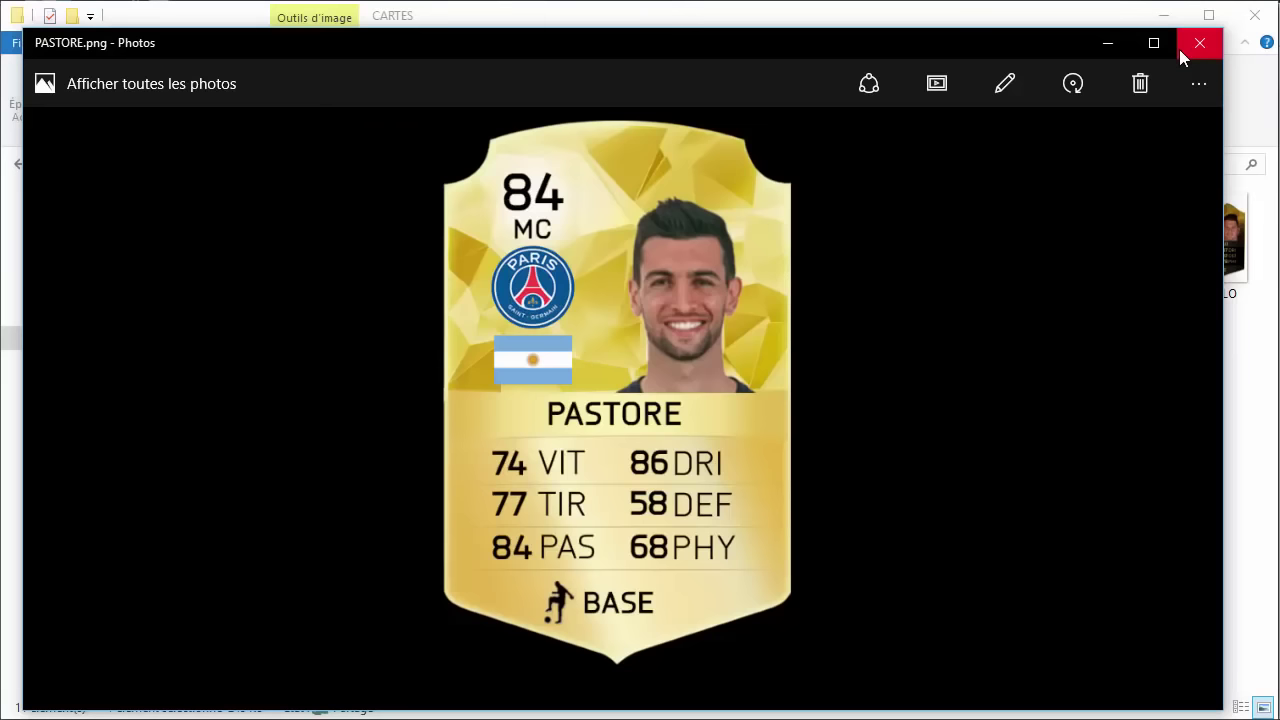
Review the finished PASTORE card in Photos, then close the viewer
click(1179, 49)
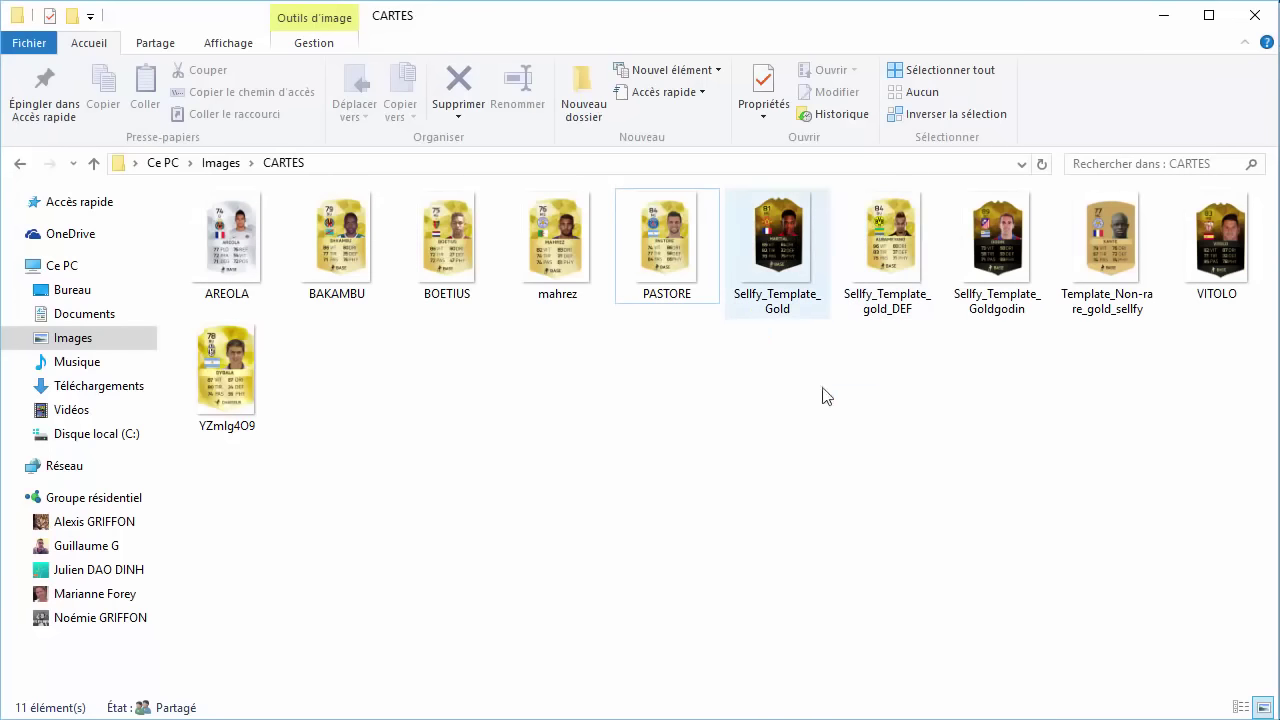
Open Template_Non-rare_gold_sellfy from the CARTES folder in Photos
double_click(1081, 266)
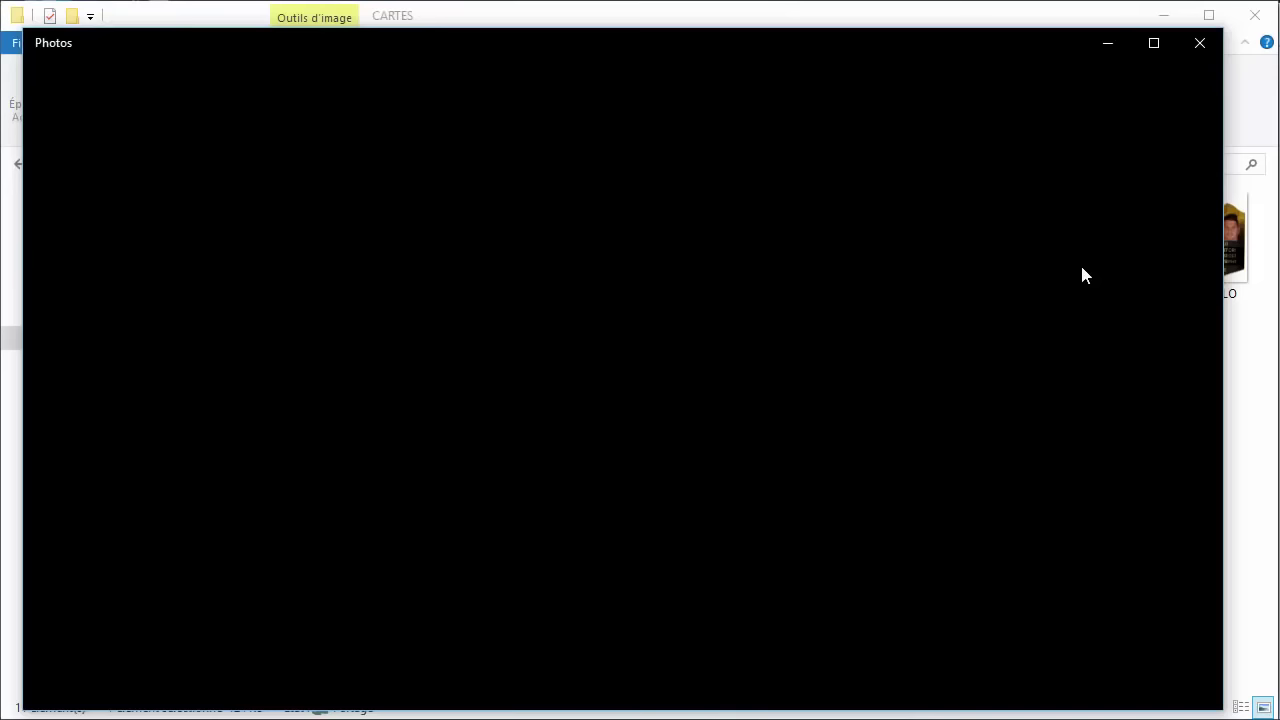